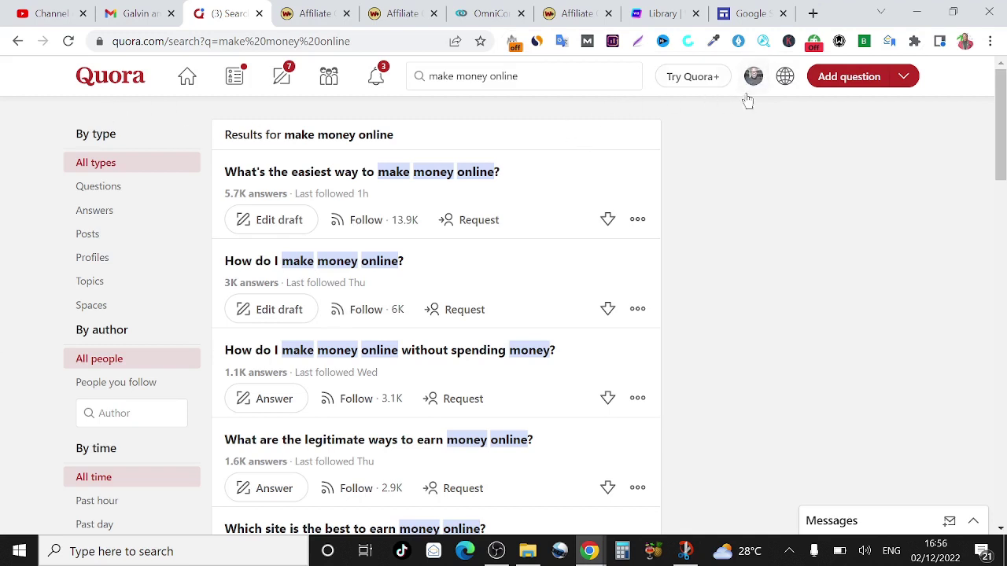
Step: Open Quora's Ads Manager from the account profile and start a new campaign
left_click(753, 78)
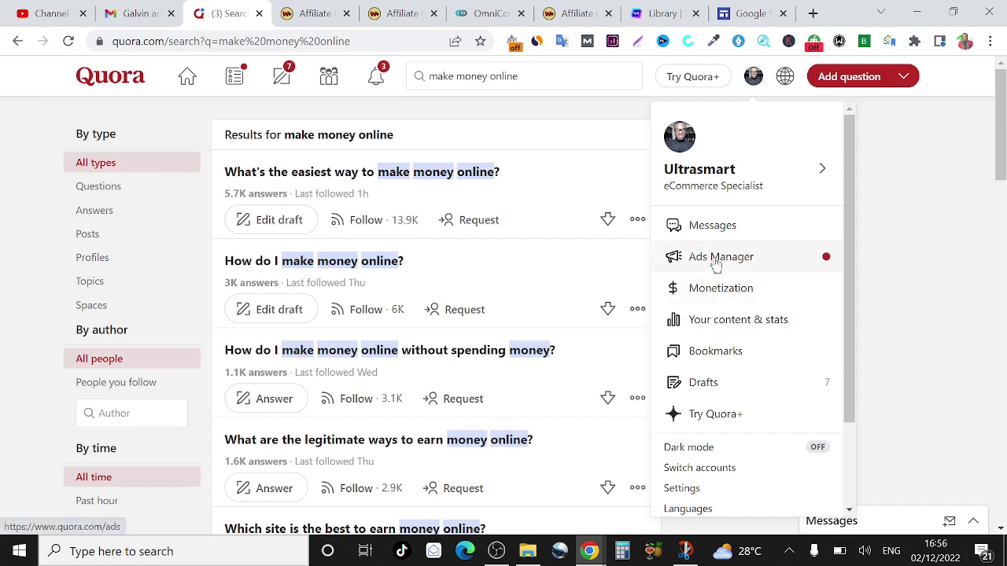
left_click(716, 265)
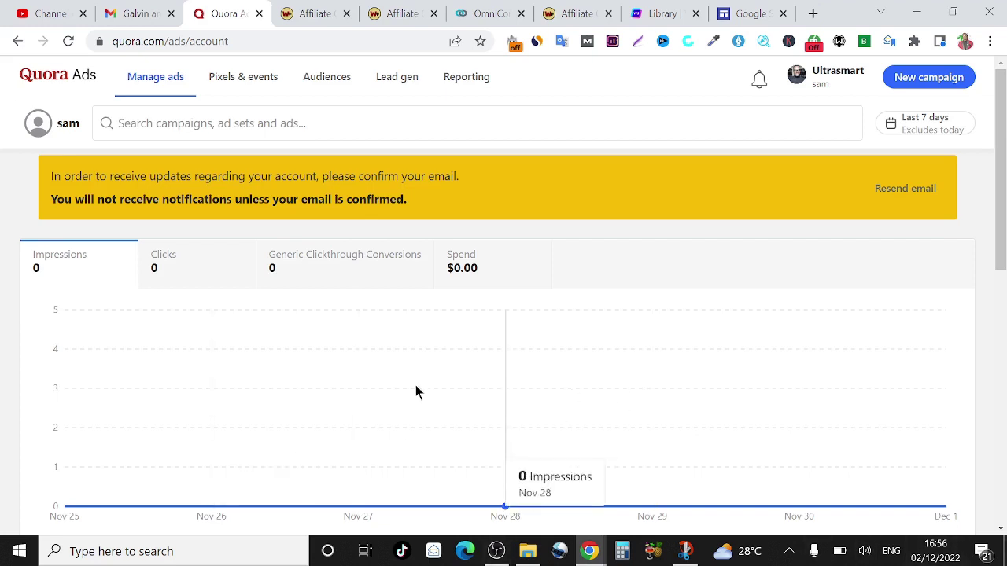
left_click(906, 87)
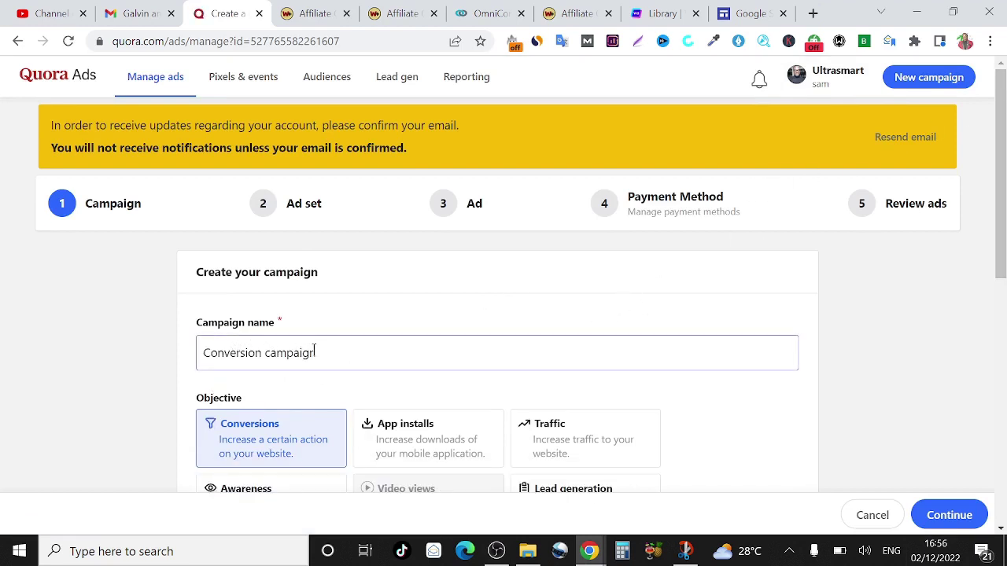
Step: Name the campaign "testt" and choose Traffic as its objective
left_click_drag(335, 352, 118, 342)
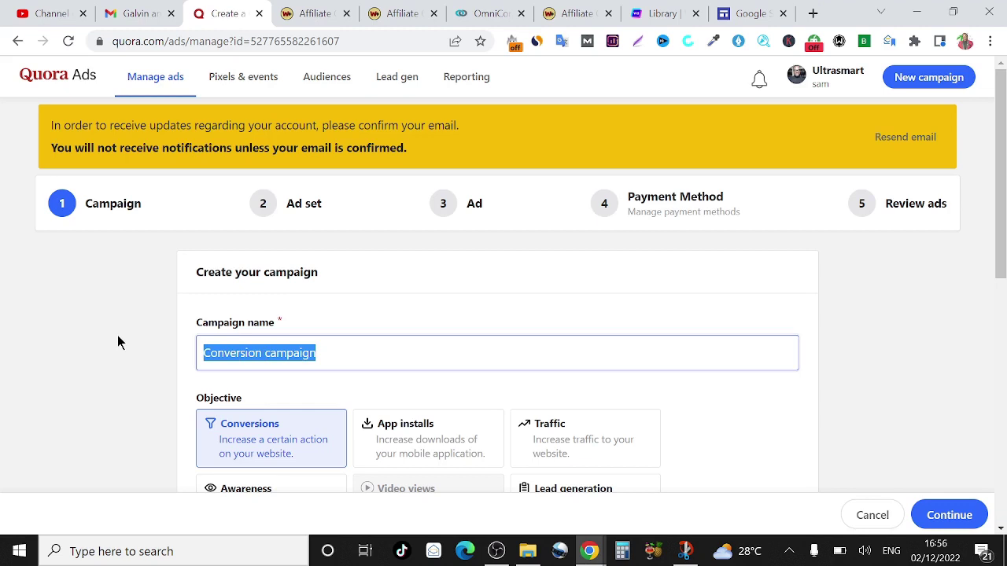
type("testt")
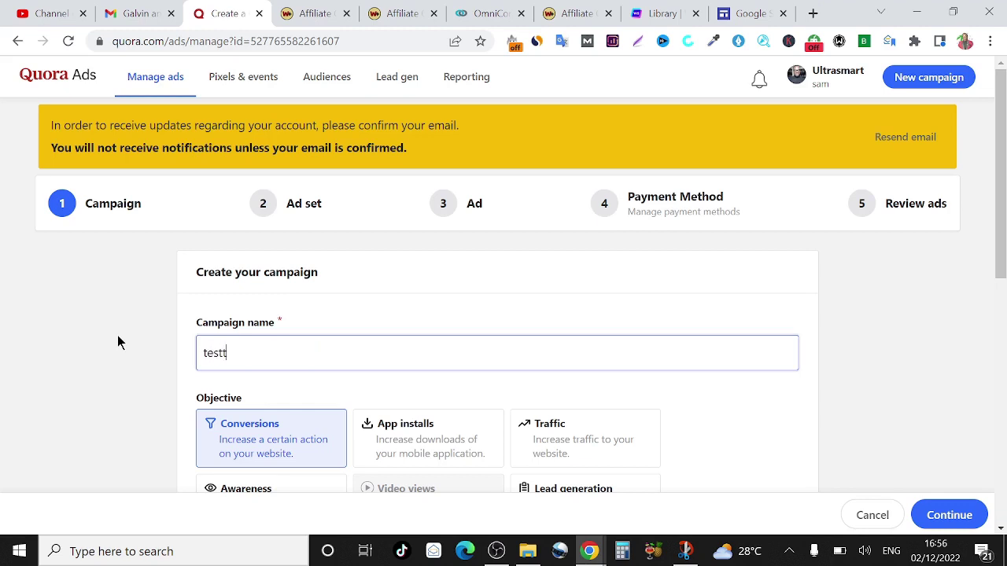
left_click(189, 354)
scroll(296, 395, "down", 2)
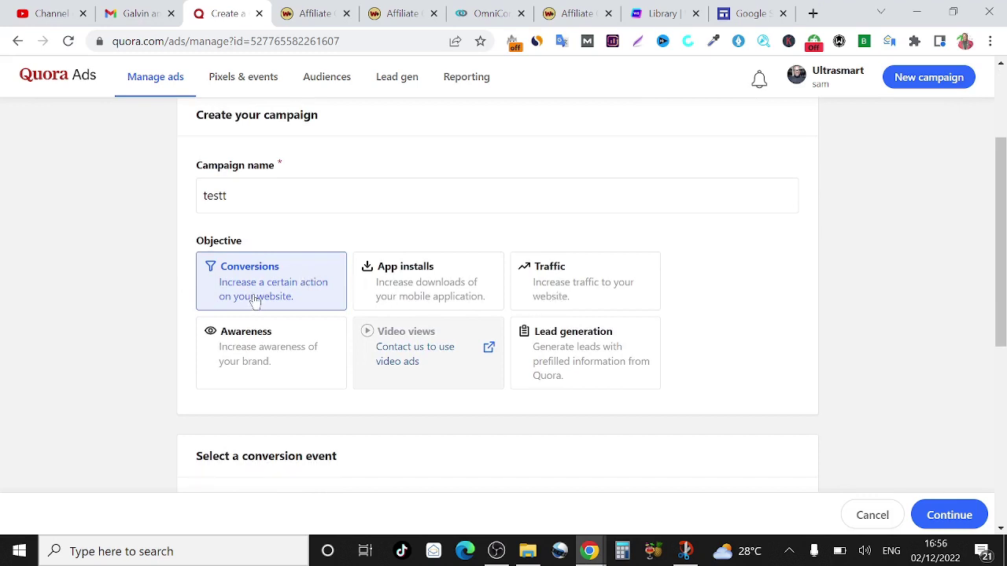
left_click(565, 289)
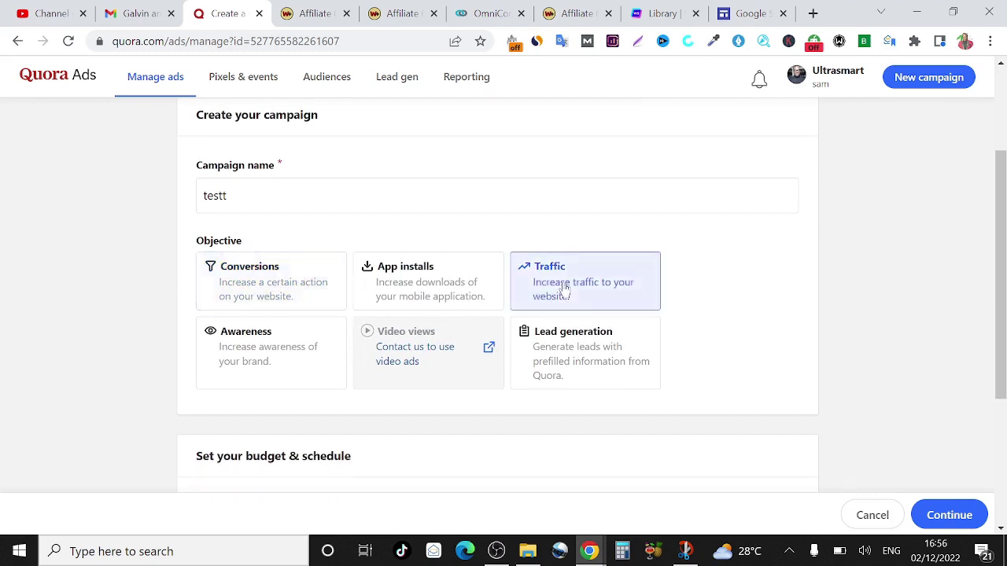
Step: Set the campaign's daily maximum budget to US$ 500 and proceed to the ad set stage
scroll(496, 333, "down", 1)
scroll(453, 306, "down", 1)
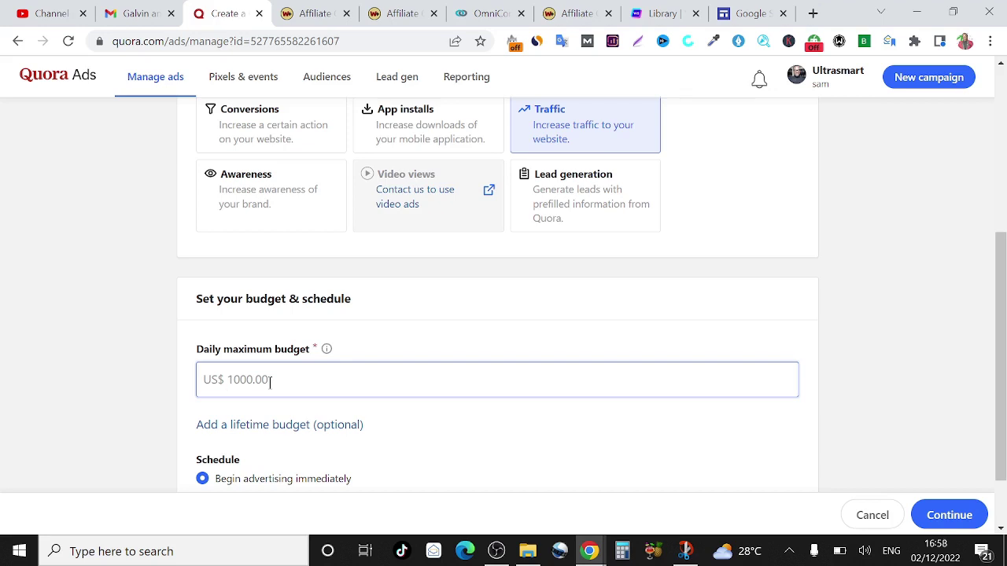
type("500")
scroll(315, 362, "down", 1)
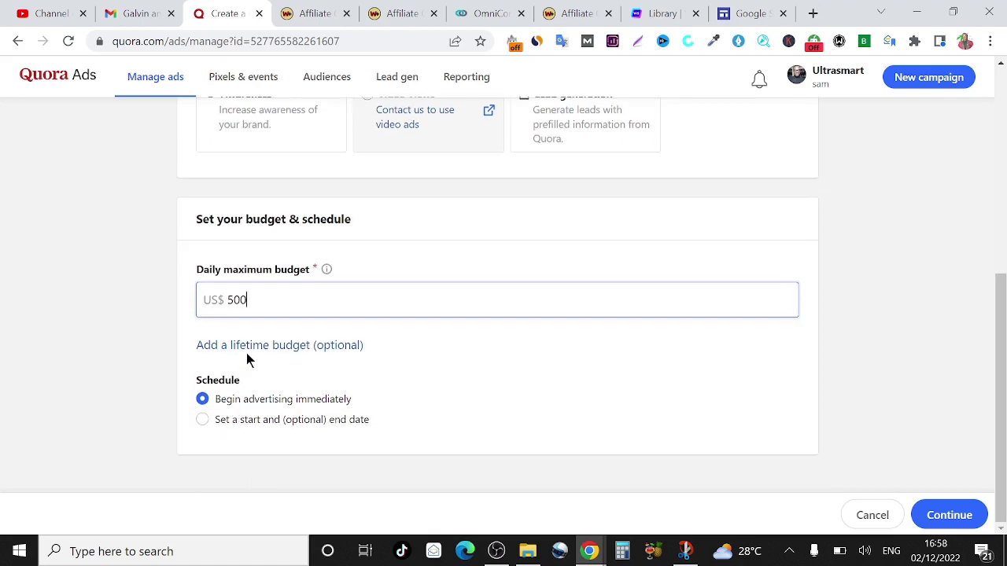
left_click(957, 519)
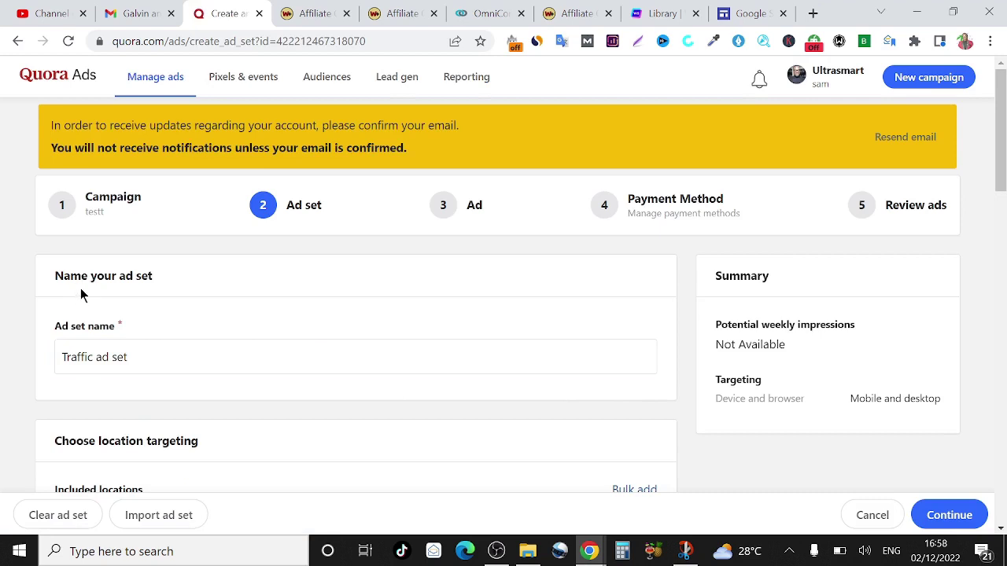
Step: Rename the ad set as "test"
left_click_drag(139, 360, 49, 355)
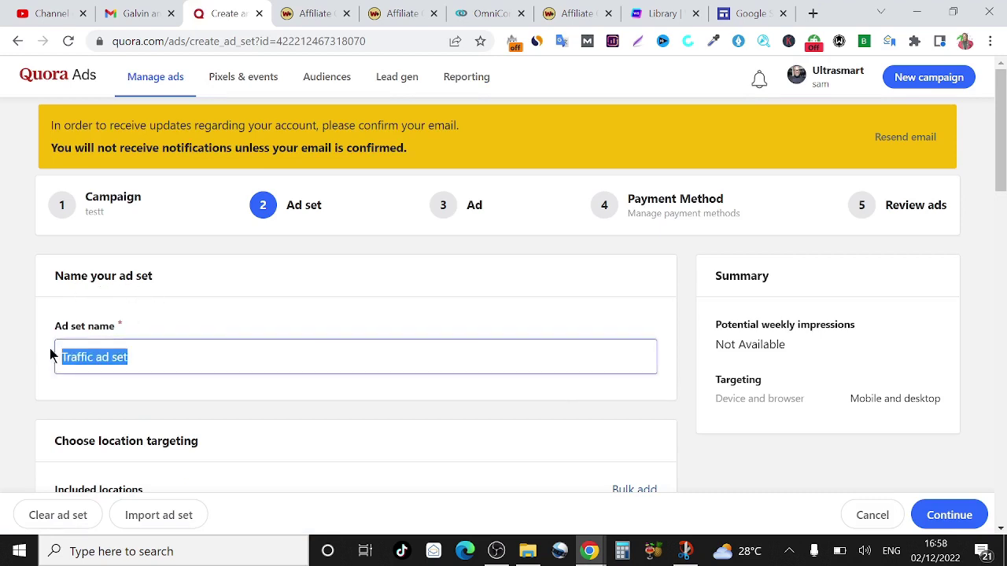
type("test")
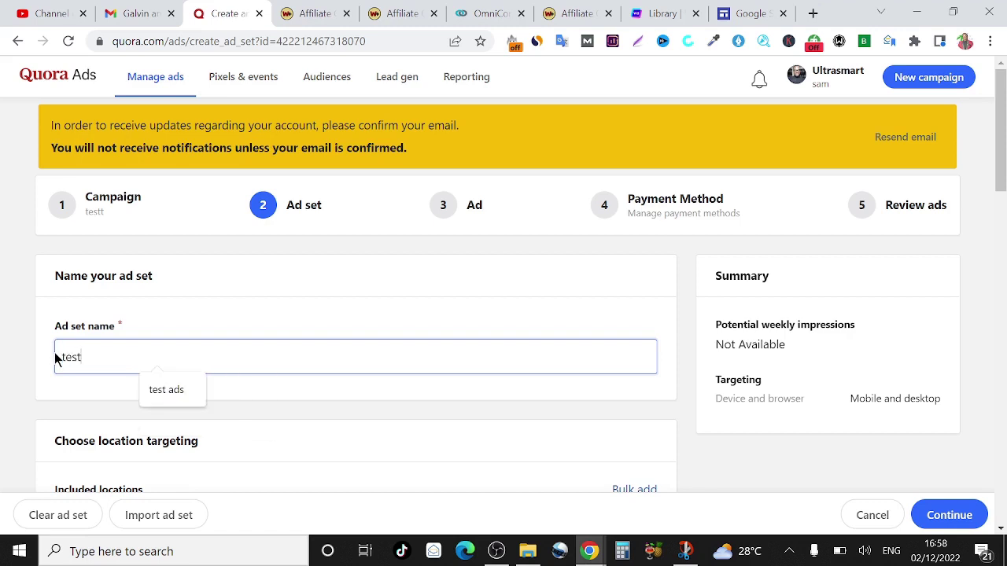
left_click(12, 346)
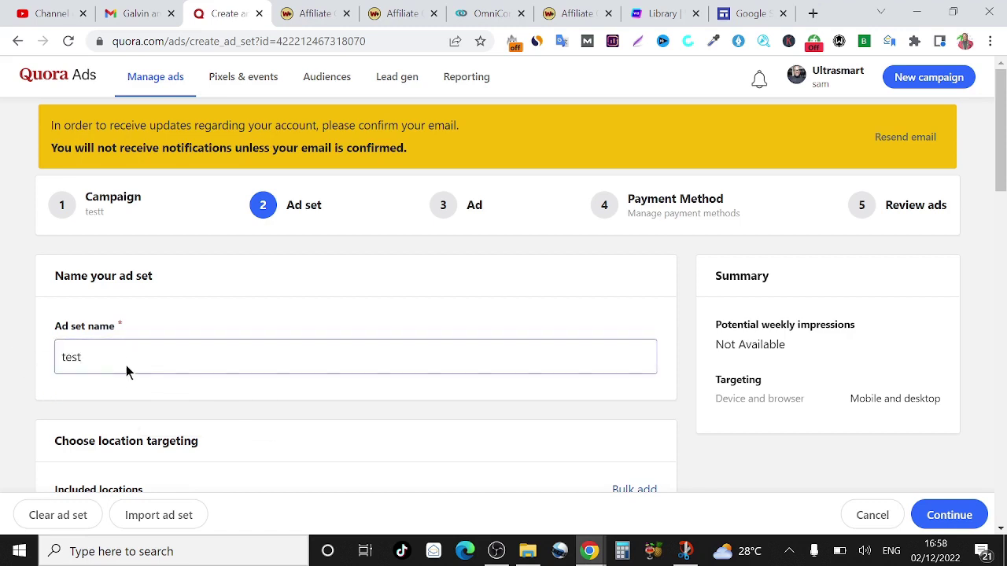
Step: Set the ad set's contextual targeting to specific questions instead of topics
scroll(130, 366, "down", 1)
scroll(135, 356, "down", 1)
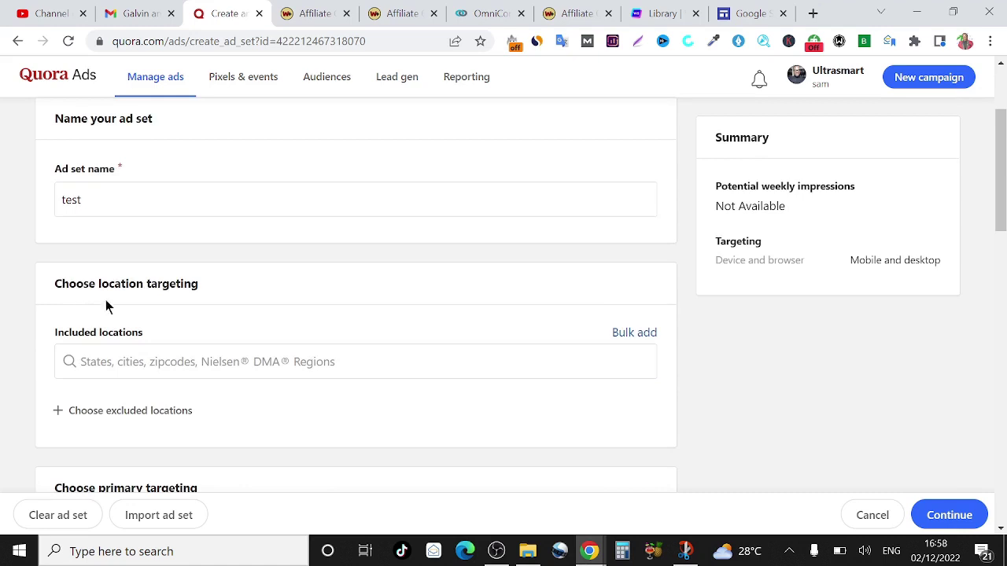
scroll(135, 386, "down", 2)
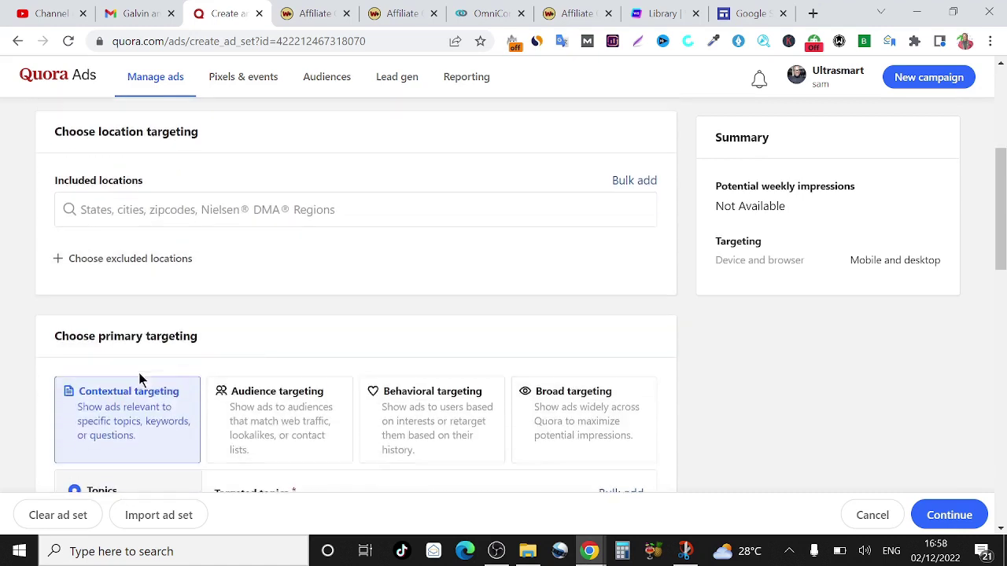
scroll(183, 268, "down", 2)
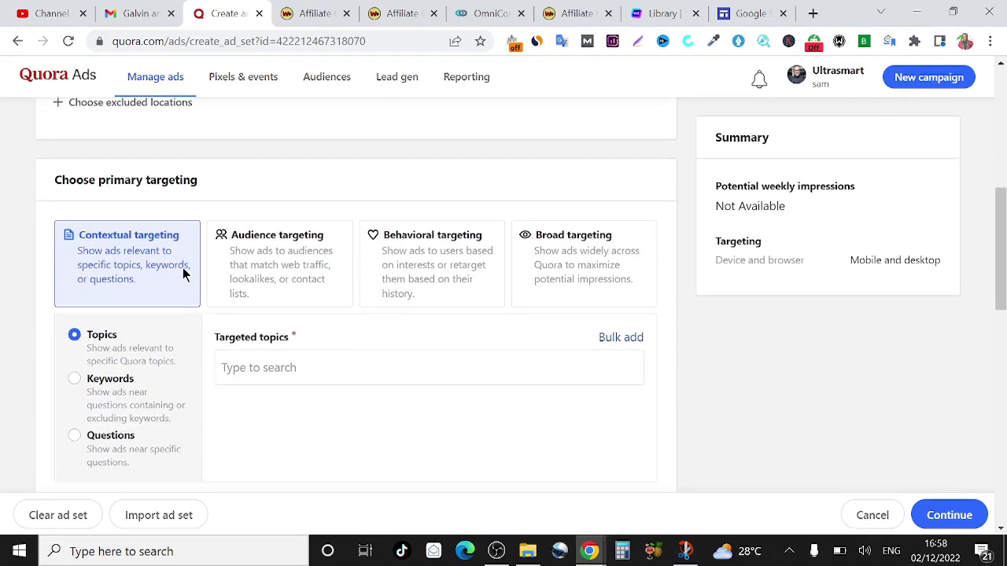
left_click(74, 429)
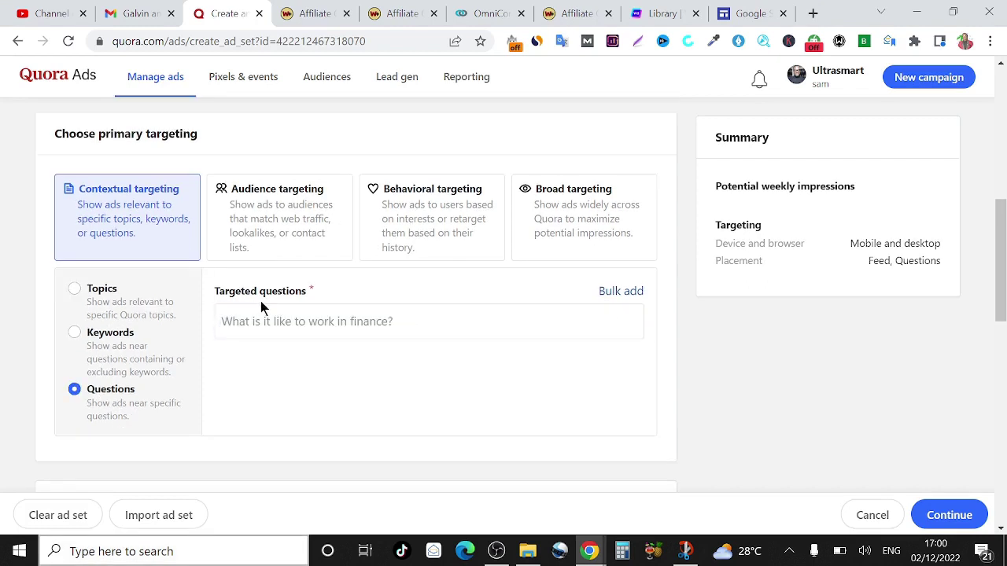
Step: Bulk-search for questions to target using a keyword about making money online
left_click(619, 292)
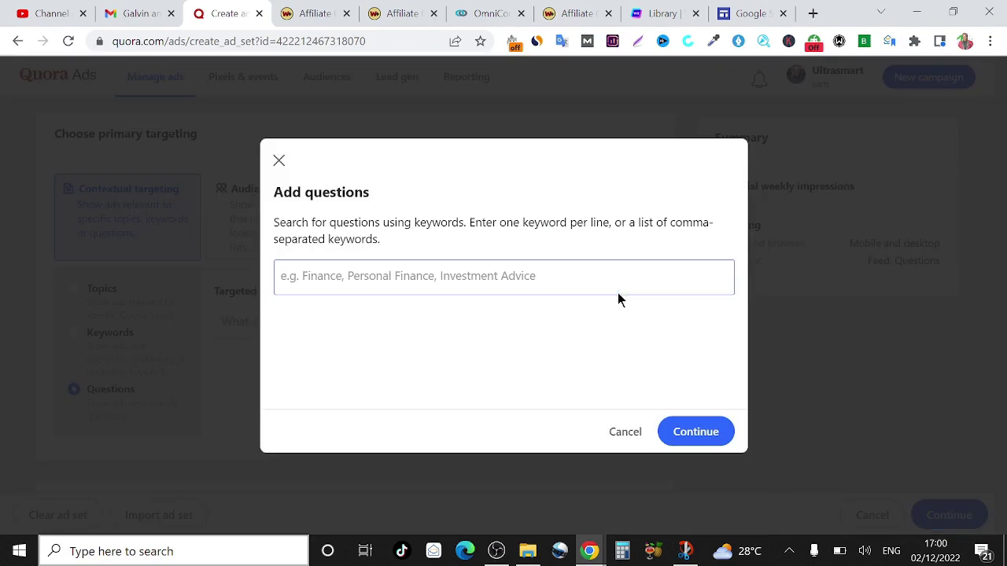
left_click(355, 275)
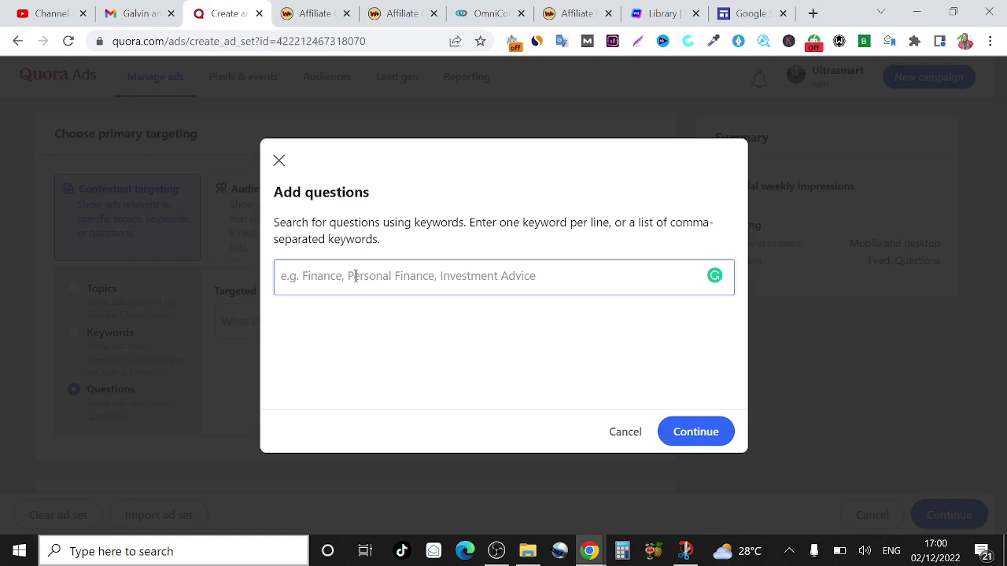
type("make m")
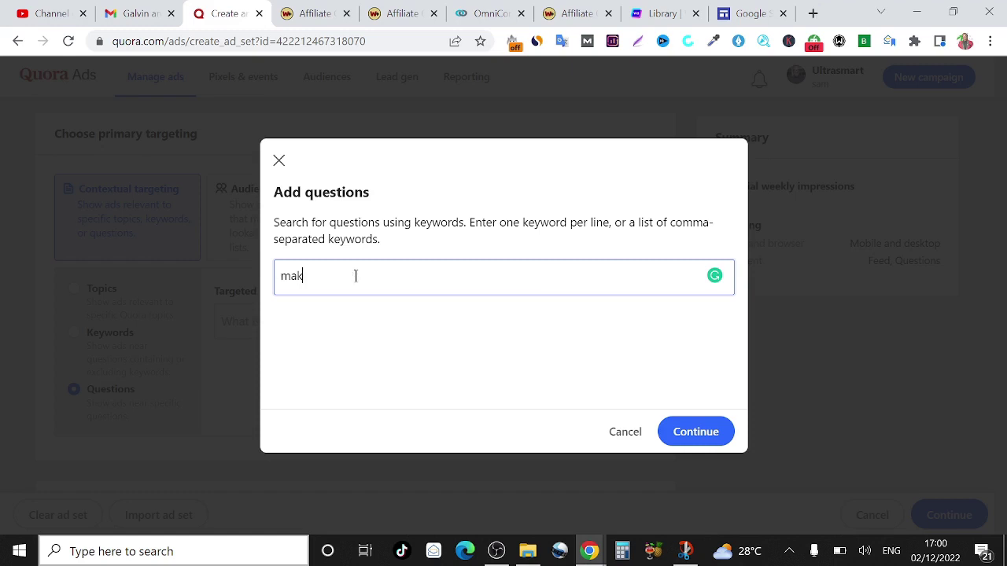
left_click(706, 431)
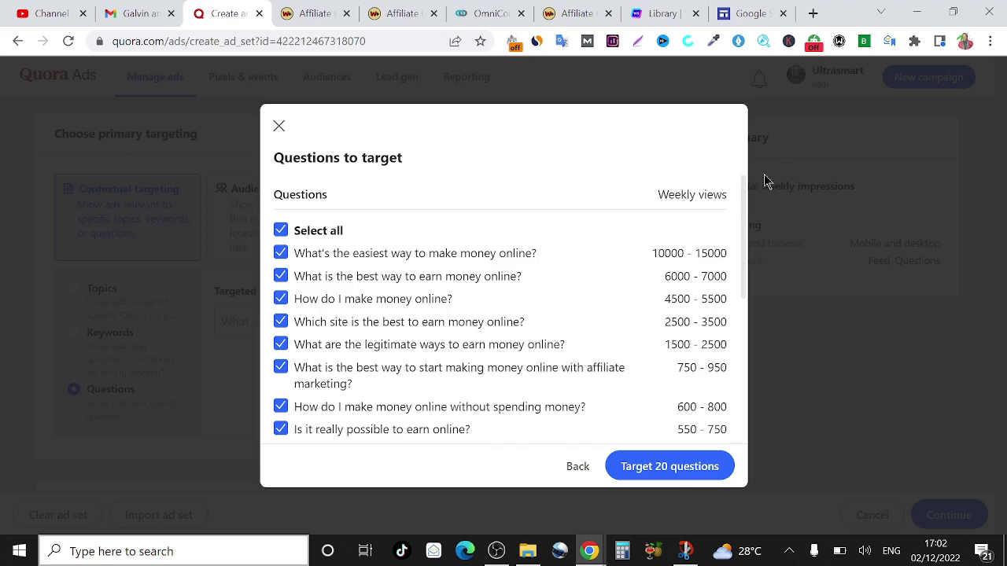
Step: Review the OmniCommissions sales page and its WarriorPlus affiliate offer, then return to the list of questions to target
left_click(492, 13)
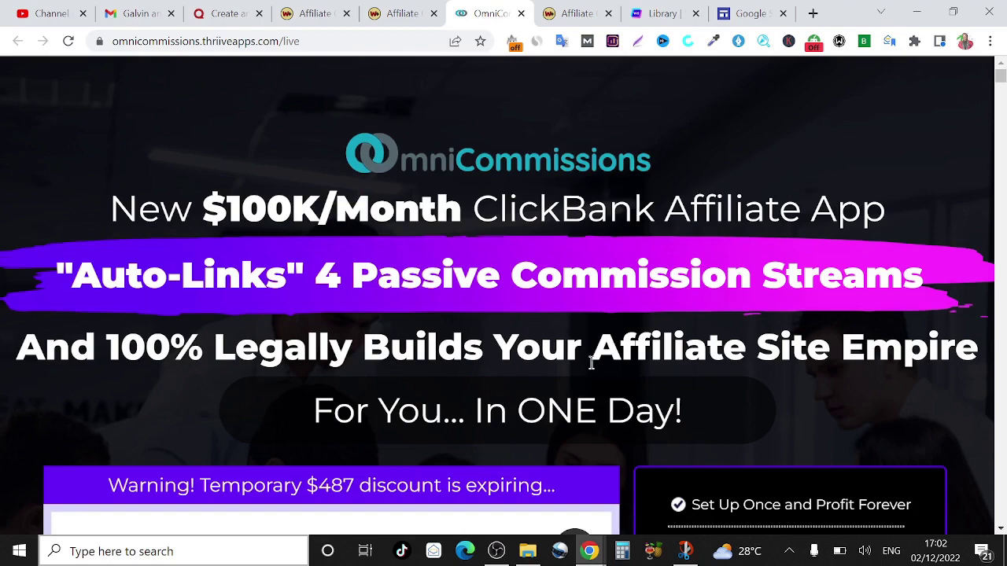
scroll(589, 370, "down", 7)
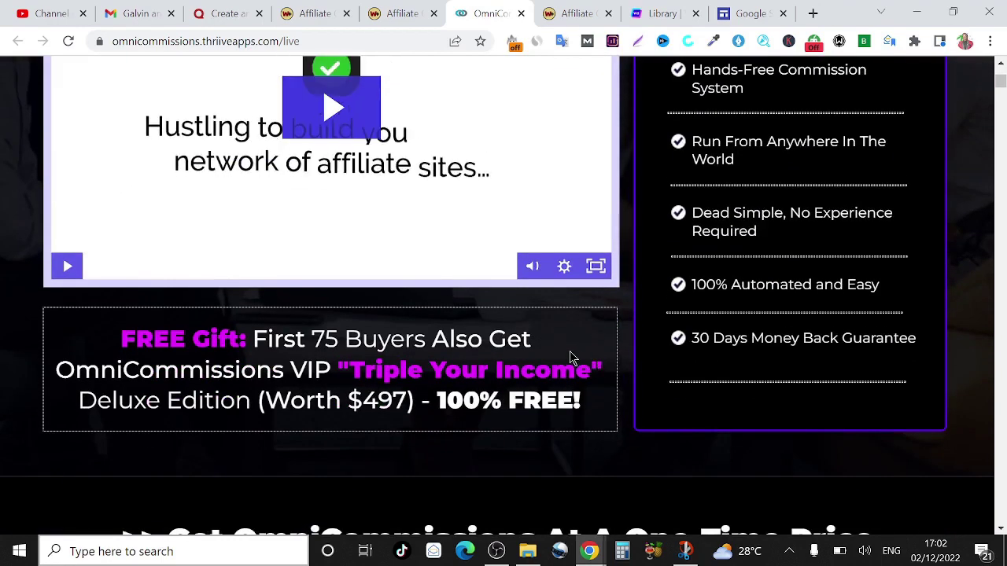
scroll(569, 355, "down", 5)
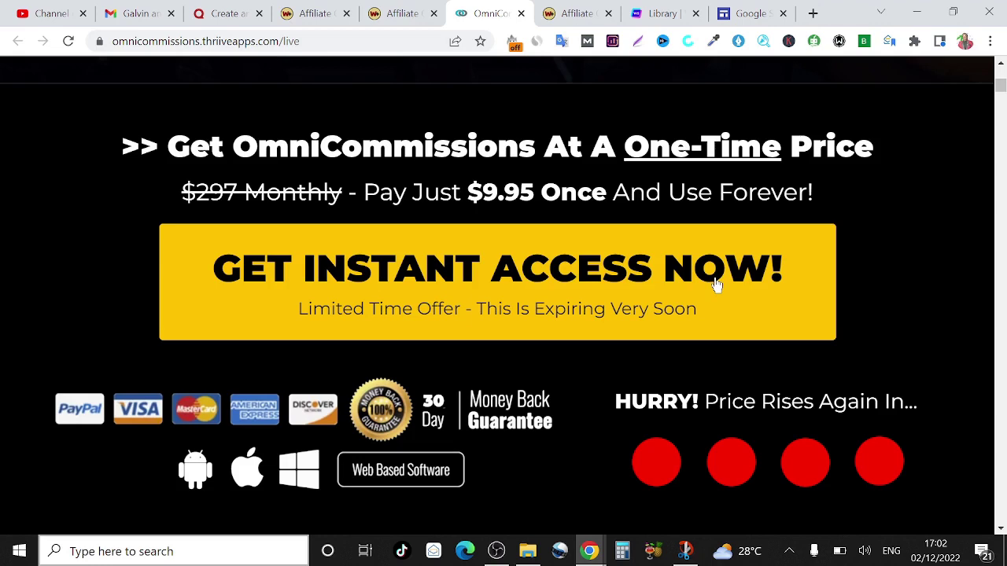
left_click(394, 9)
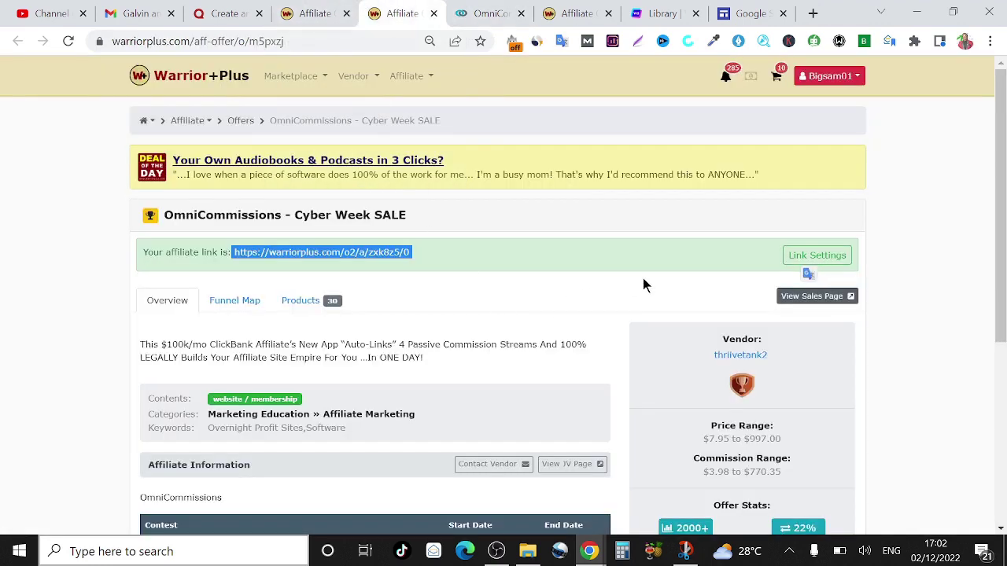
left_click(229, 13)
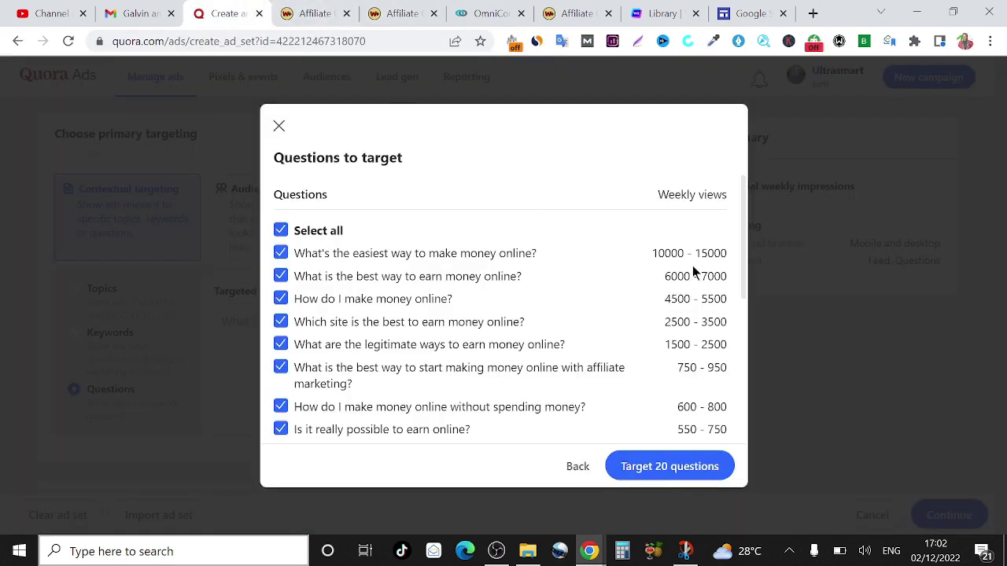
scroll(692, 270, "down", 5)
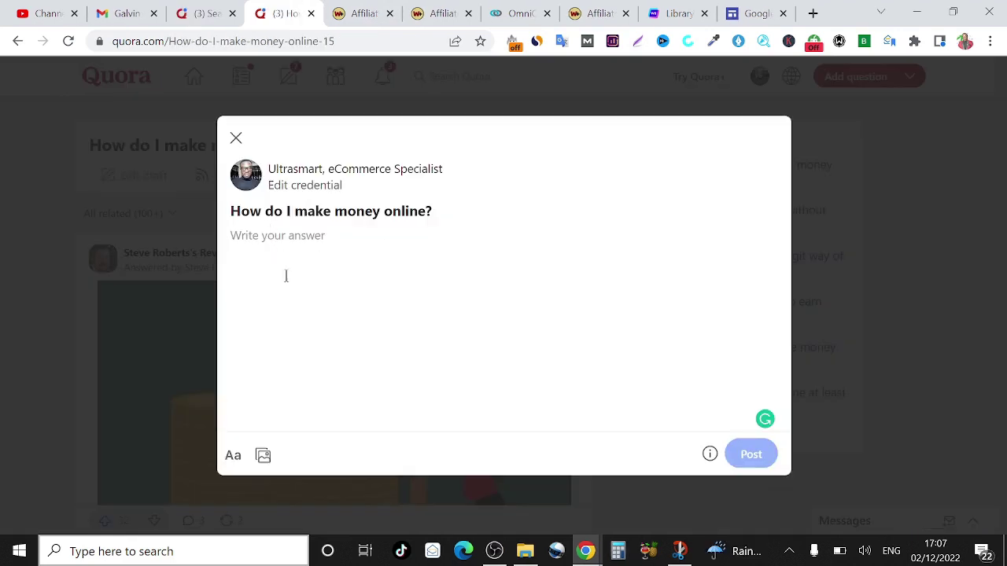
Step: Copy the question title "How do I make money online?" from the Quora answer editor
triple_click(317, 218)
right_click(329, 210)
left_click(395, 225)
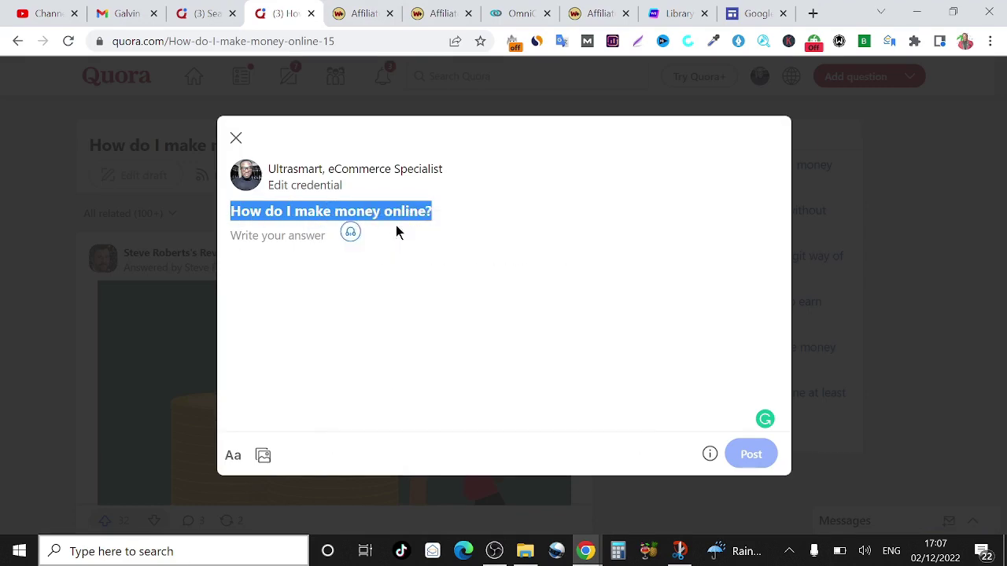
Step: Switch to Writesonic, open the Quora Answers template and paste "How do I make money online?" as the question
left_click(675, 13)
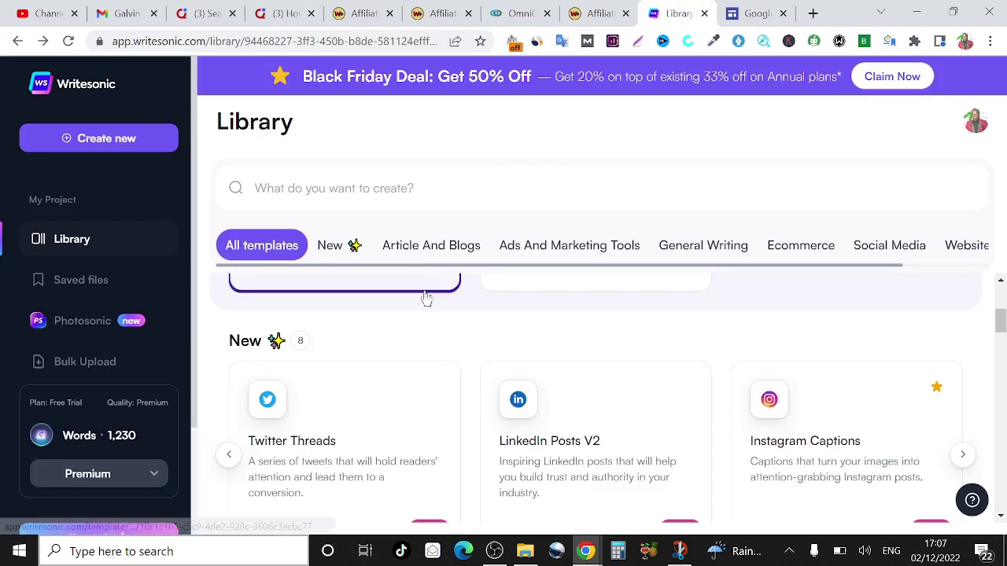
scroll(594, 336, "down", 1)
scroll(602, 335, "down", 1)
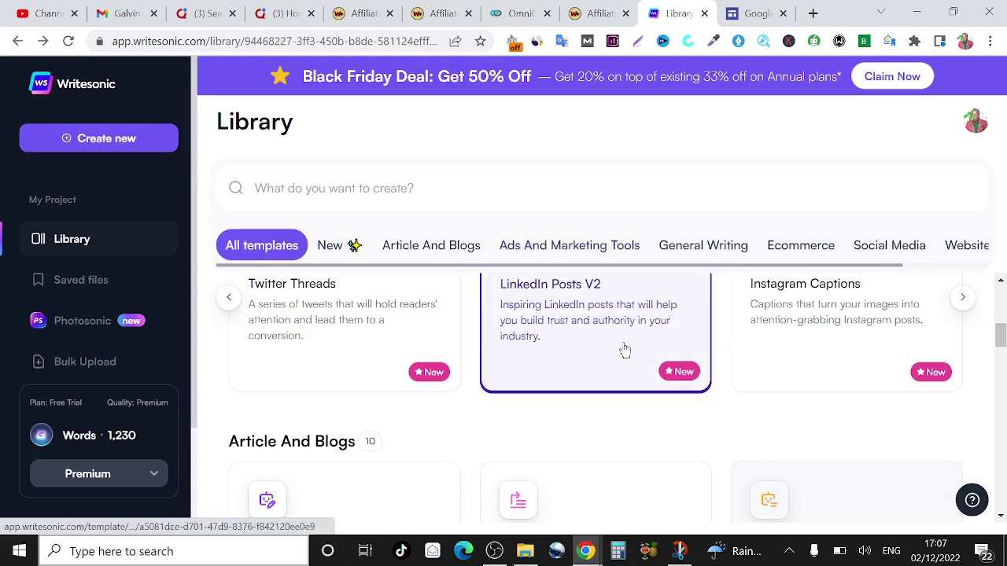
scroll(638, 352, "down", 1)
scroll(639, 352, "down", 7)
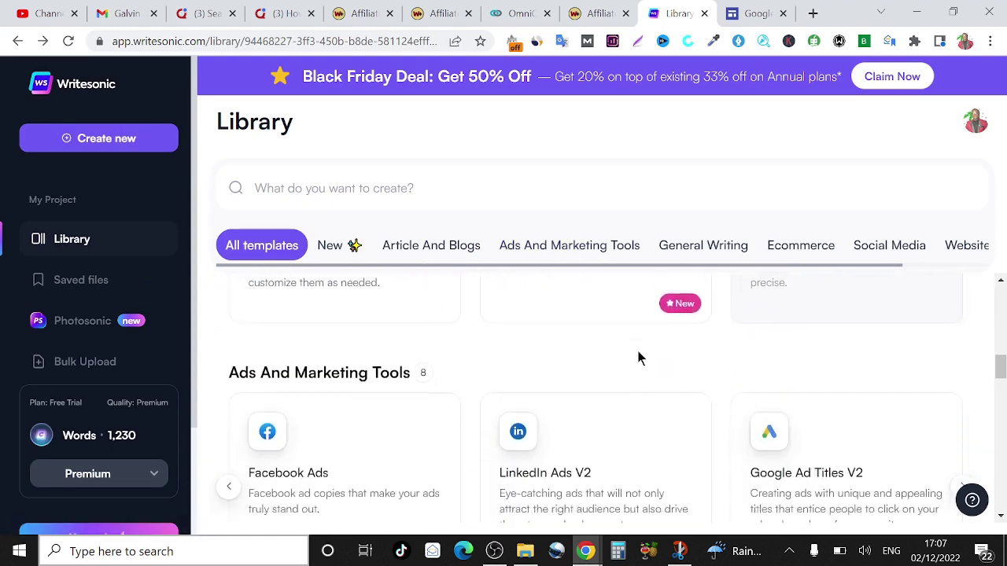
scroll(639, 358, "down", 1)
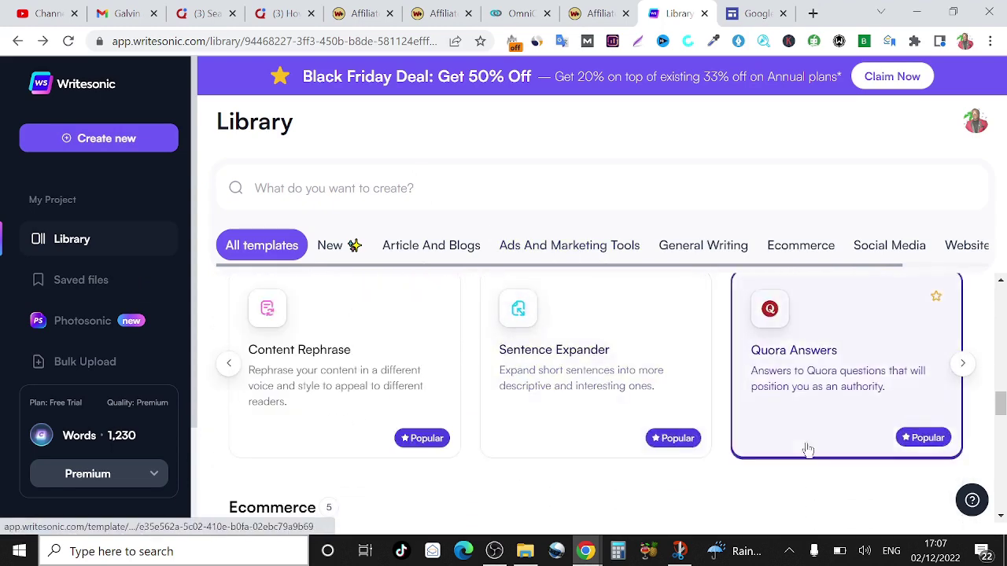
left_click(826, 370)
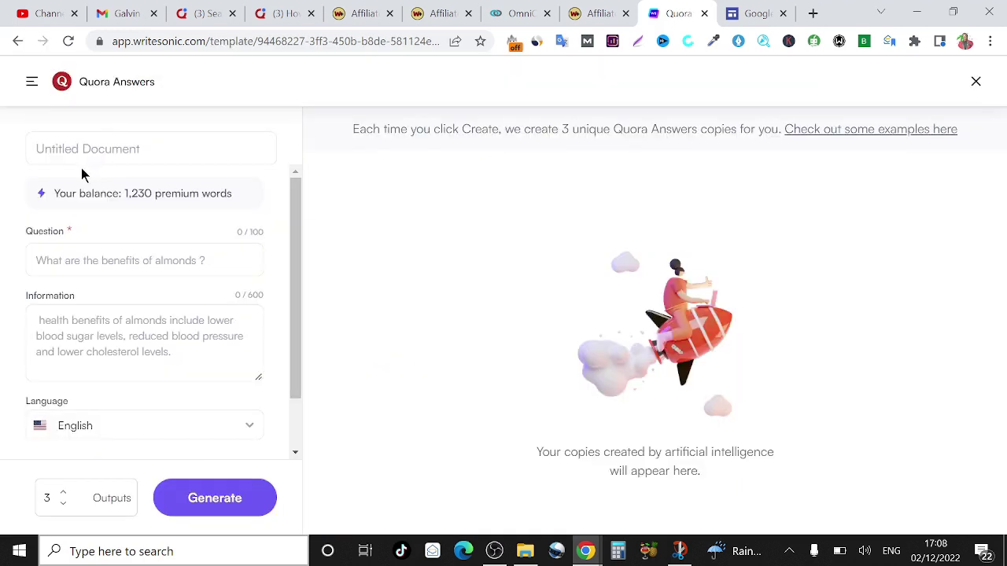
left_click(87, 262)
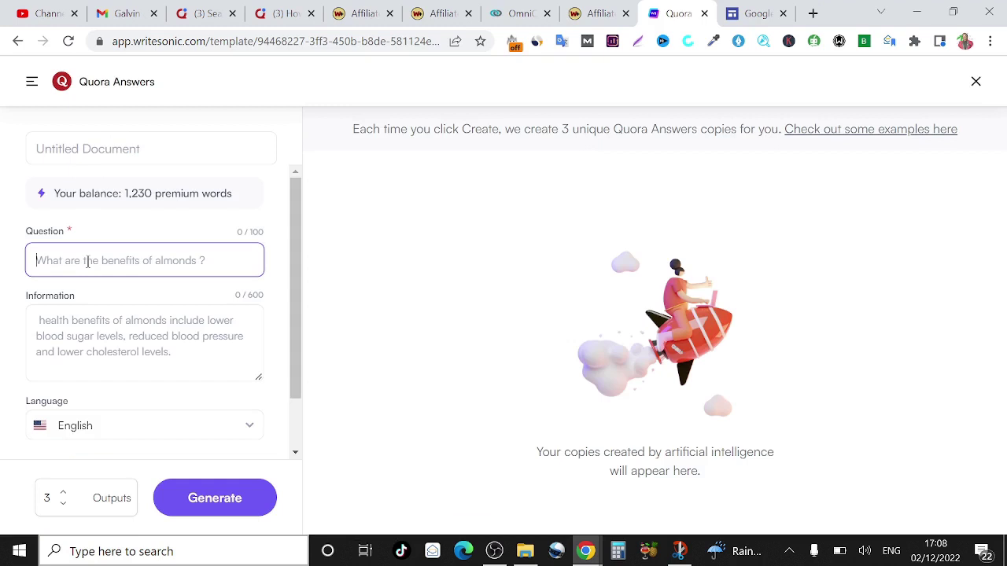
key("ctrl+v")
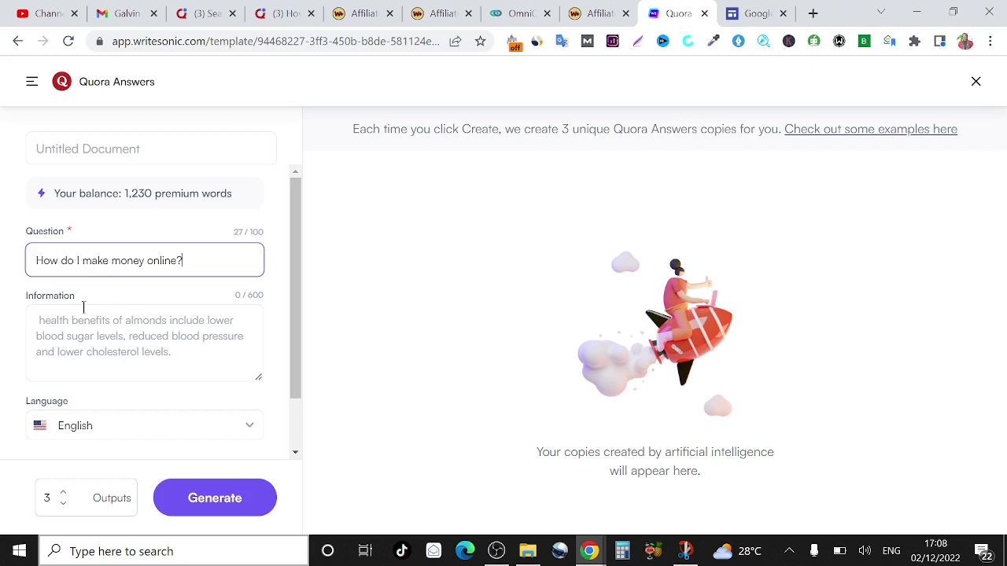
Step: Set the number of outputs to 2 and generate the Quora answers in Premium quality
scroll(44, 312, "down", 1)
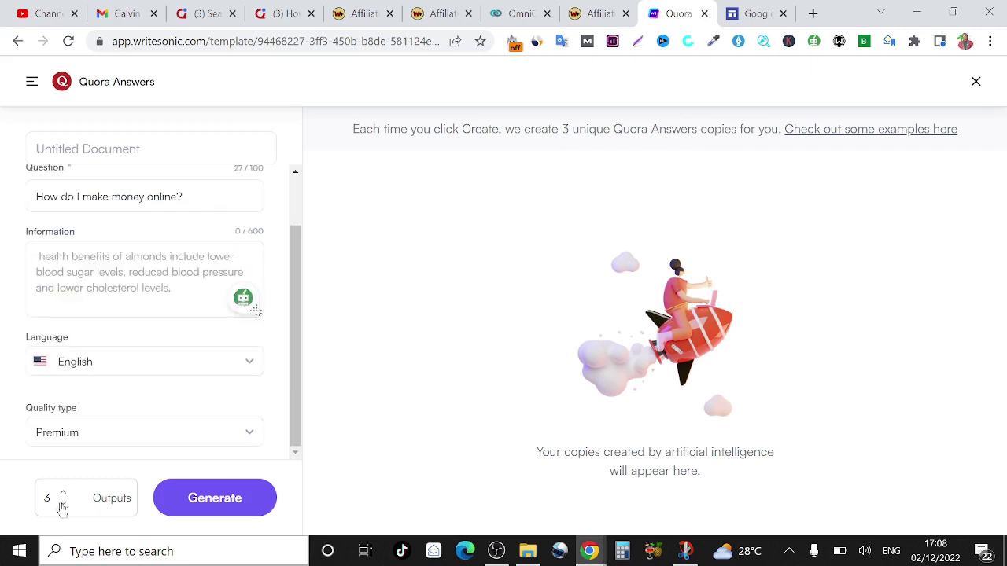
left_click(66, 510)
left_click(63, 493)
left_click(64, 493)
left_click(64, 492)
left_click(63, 505)
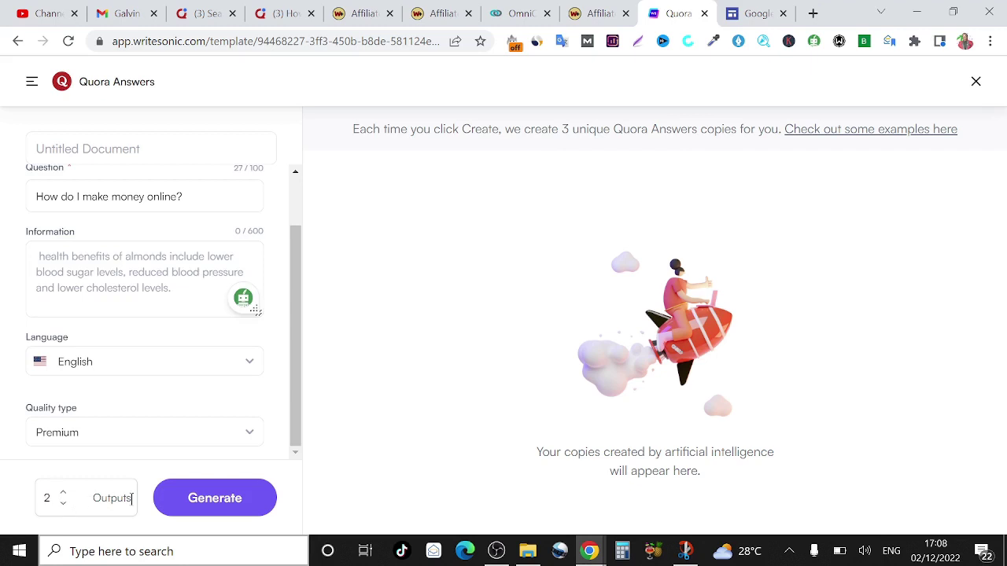
left_click(212, 504)
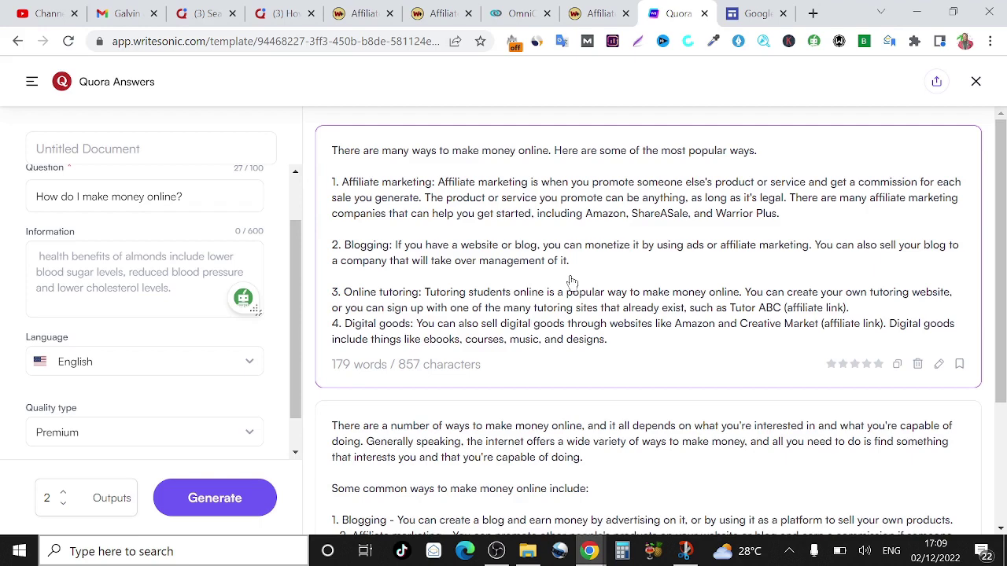
Step: Switch to Quora, paste the first generated answer under "How do I make money online?" and review its text
key("ctrl+4")
left_click(295, 277)
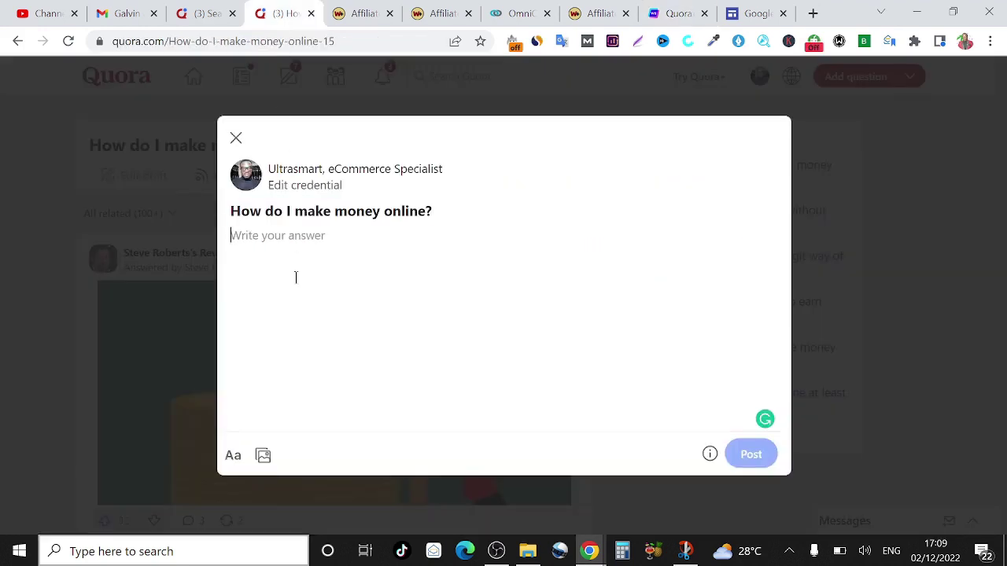
key("ctrl+v")
scroll(313, 346, "down", 2)
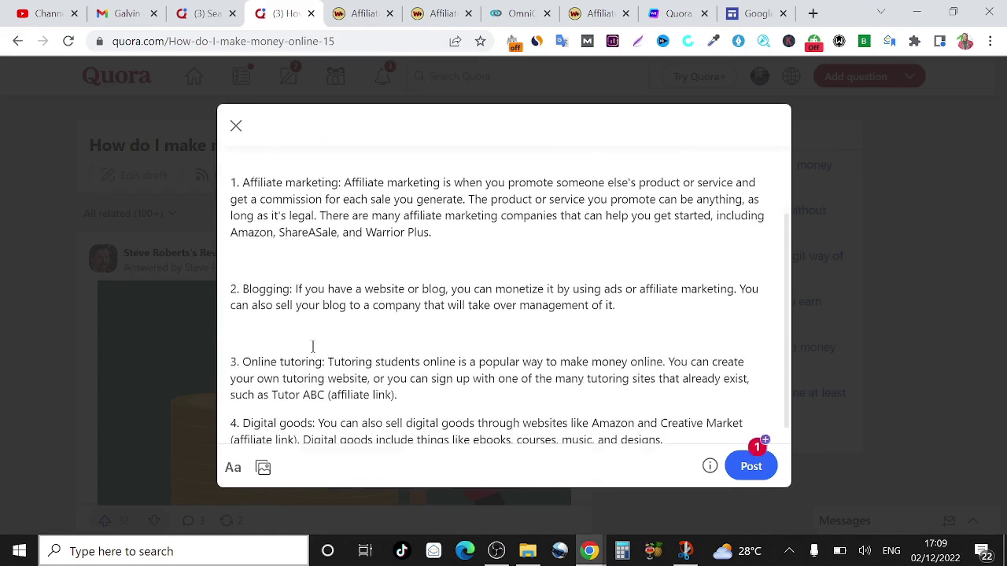
scroll(312, 346, "up", 2)
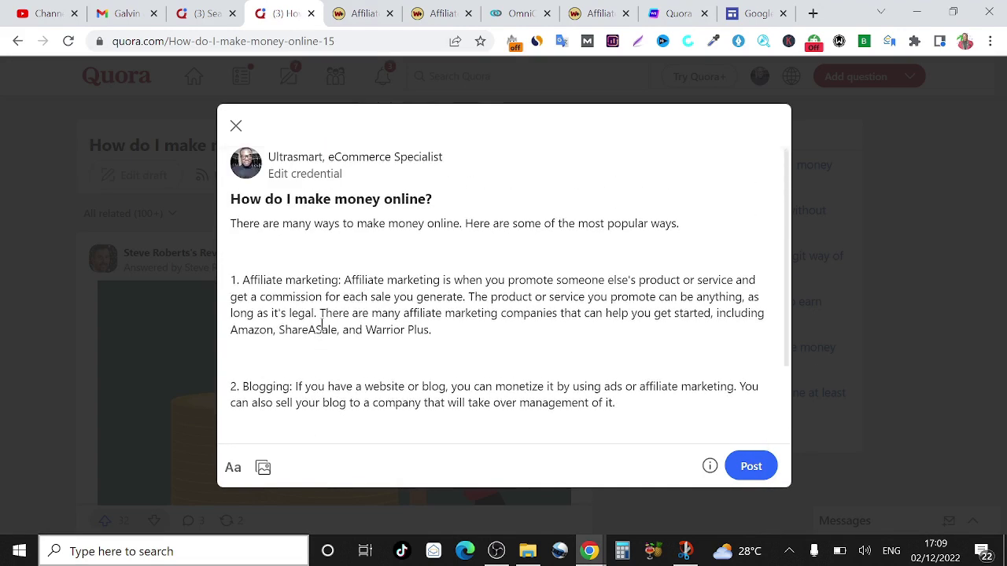
scroll(322, 325, "down", 2)
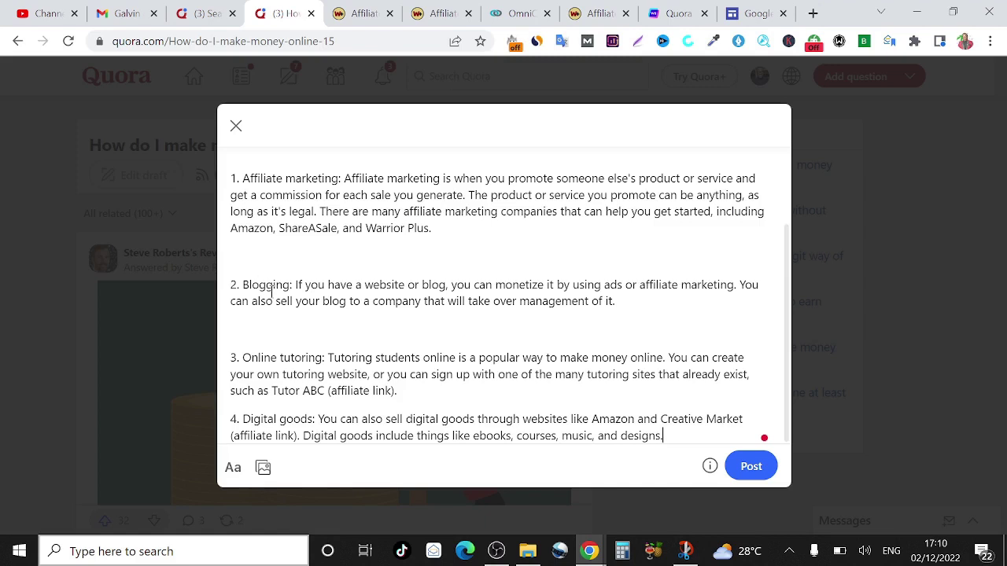
Step: Copy the OmniCommissions affiliate link from its WarriorPlus offer page
left_click(417, 14)
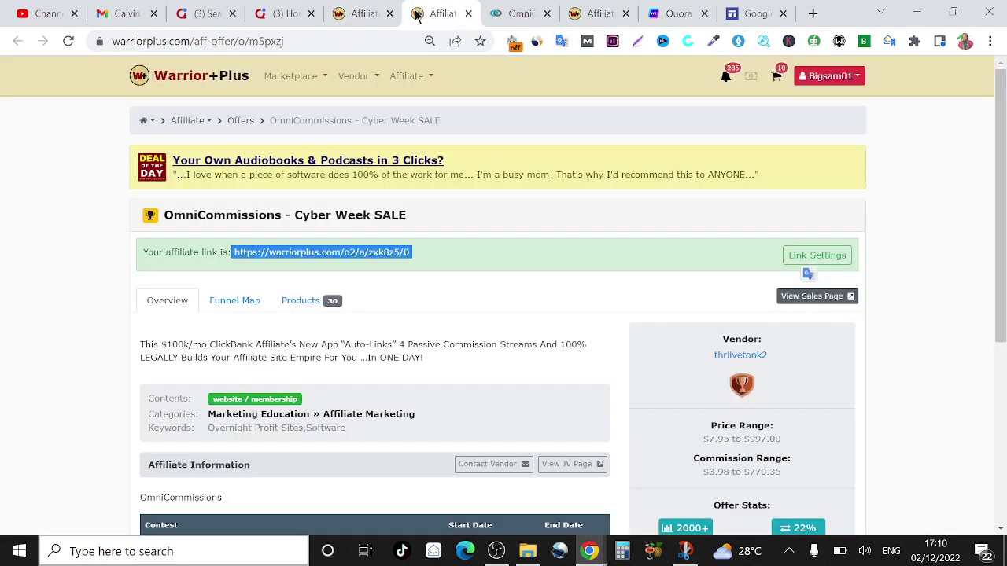
right_click(383, 257)
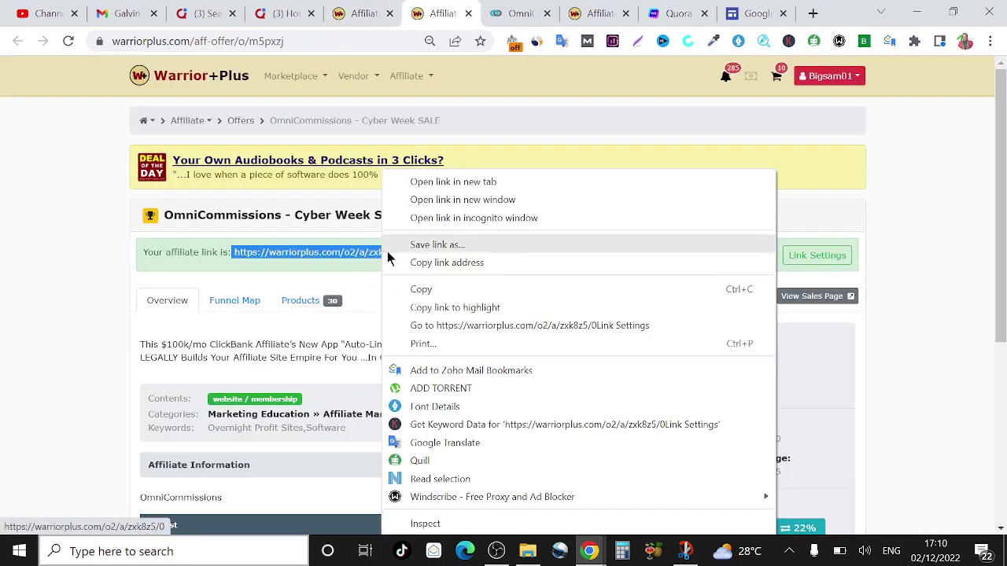
left_click(410, 288)
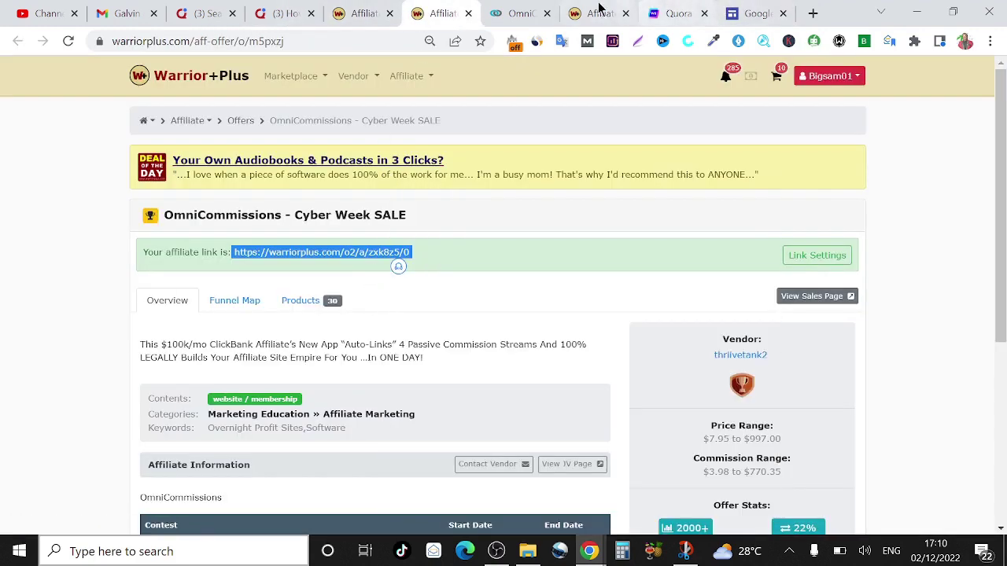
Step: Return to the Quora answer and delete "(affiliate link)" after "Tutor ABC" in the Online tutoring paragraph
left_click(268, 13)
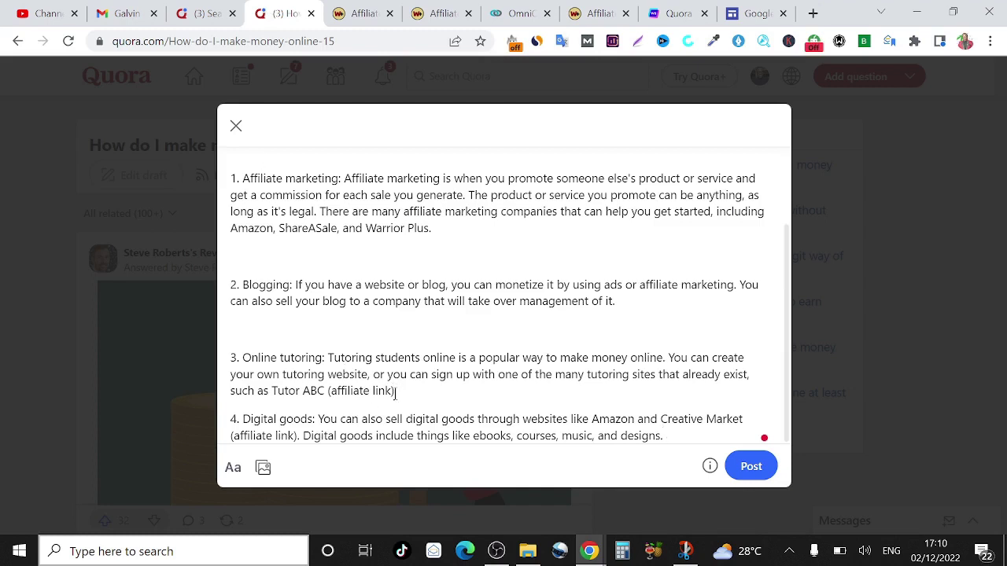
left_click_drag(396, 391, 327, 385)
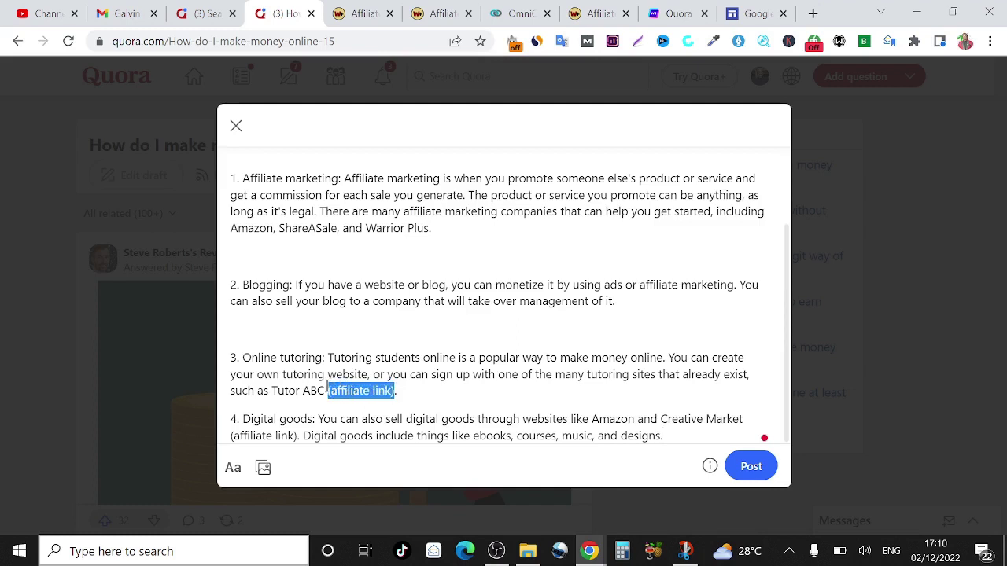
key("BackSpace")
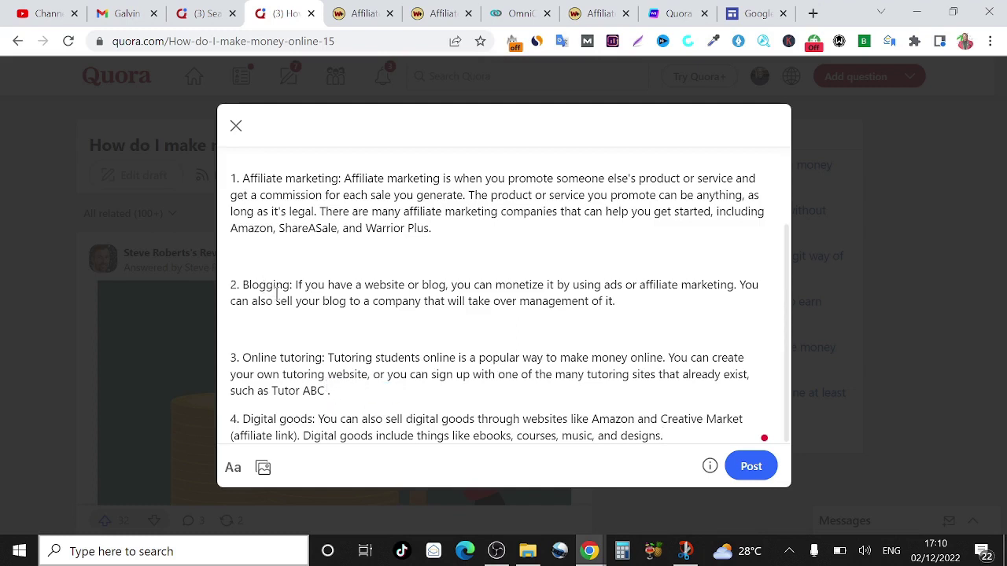
Step: Switch to Google Sites, create a blank site and title the page "Best way to make money online"
left_click(742, 12)
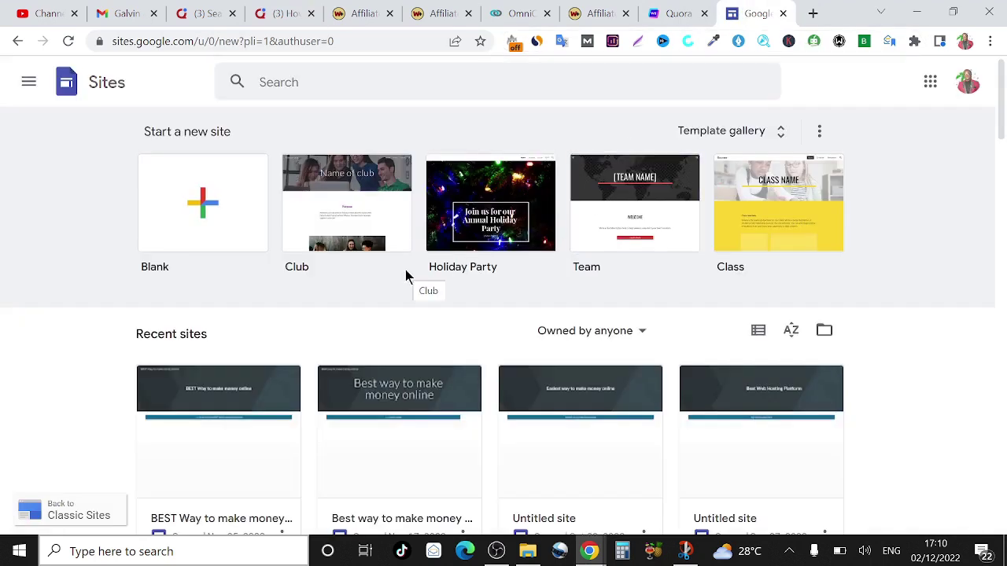
left_click(199, 211)
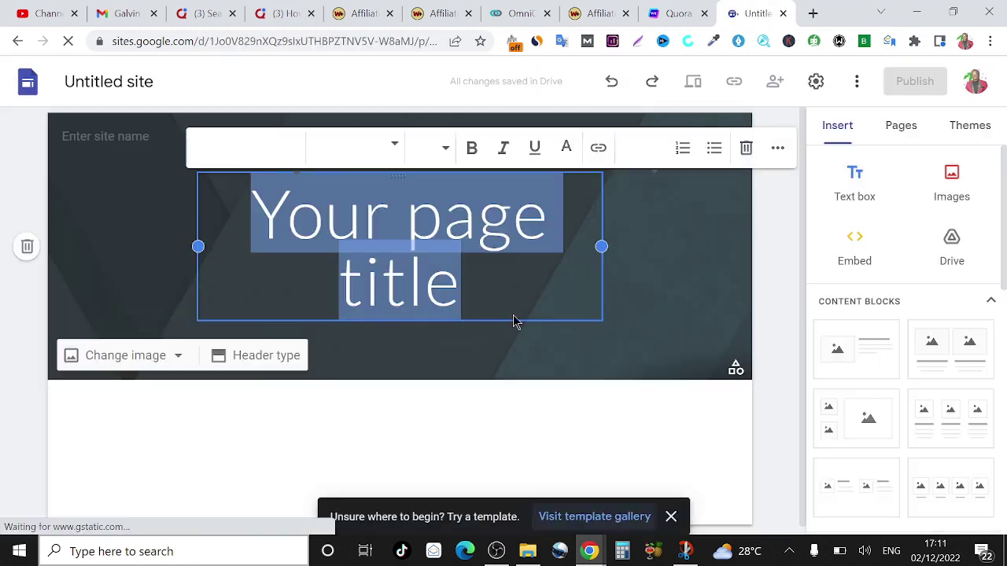
type("M")
key("BackSpace")
type("Be")
Step: Change the page title to the Heading style and make it bold
left_click(236, 135)
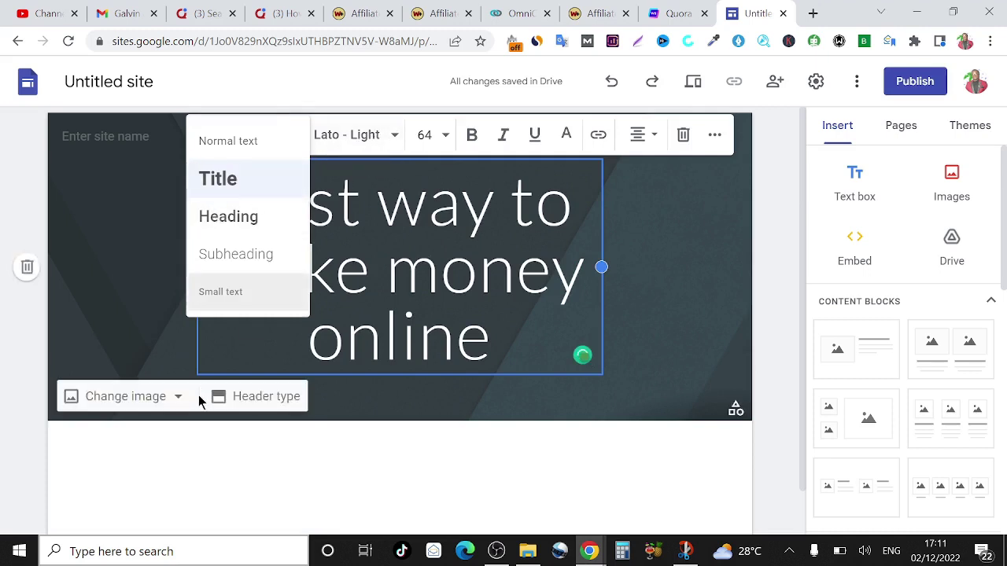
left_click(233, 216)
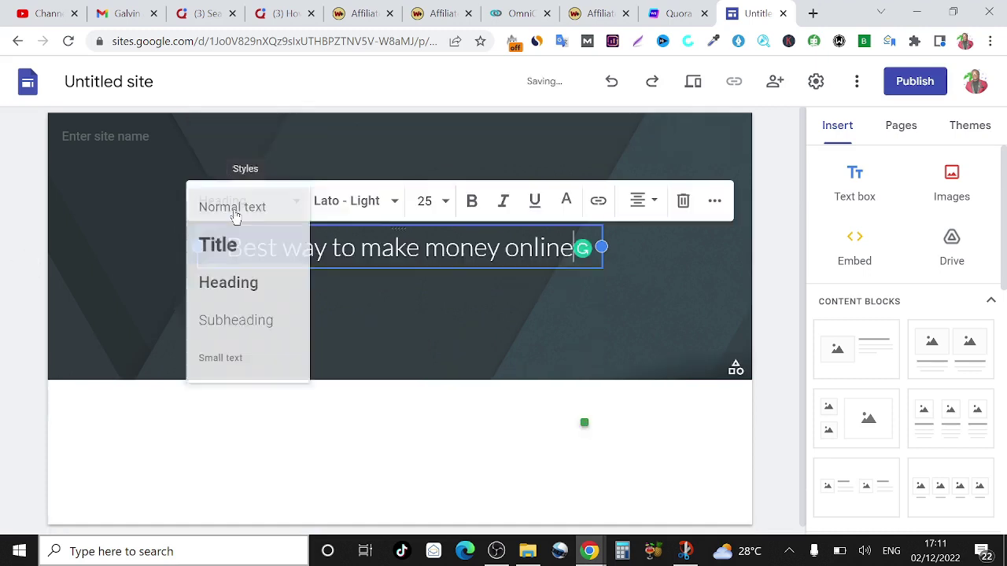
triple_click(398, 253)
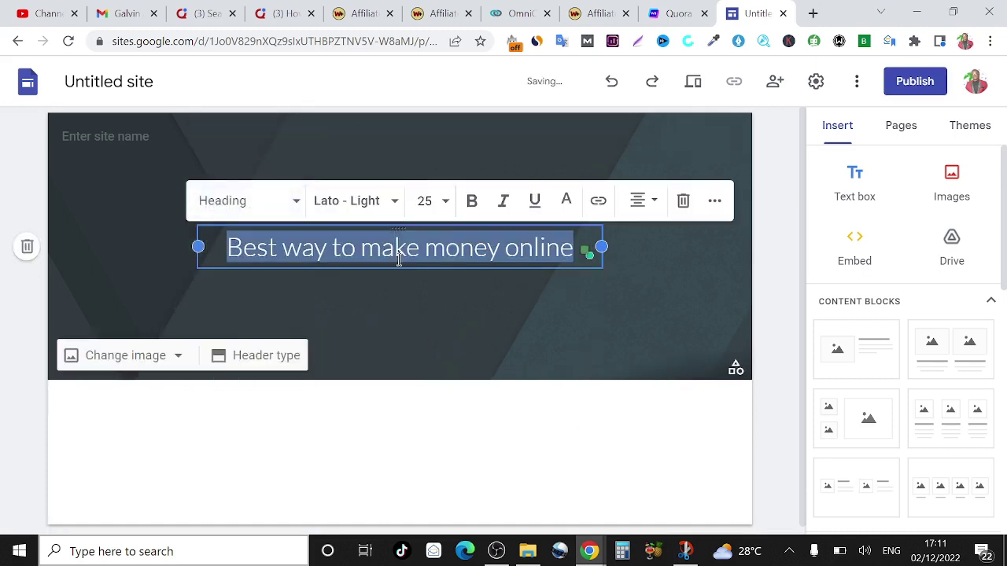
left_click(472, 201)
left_click(260, 263)
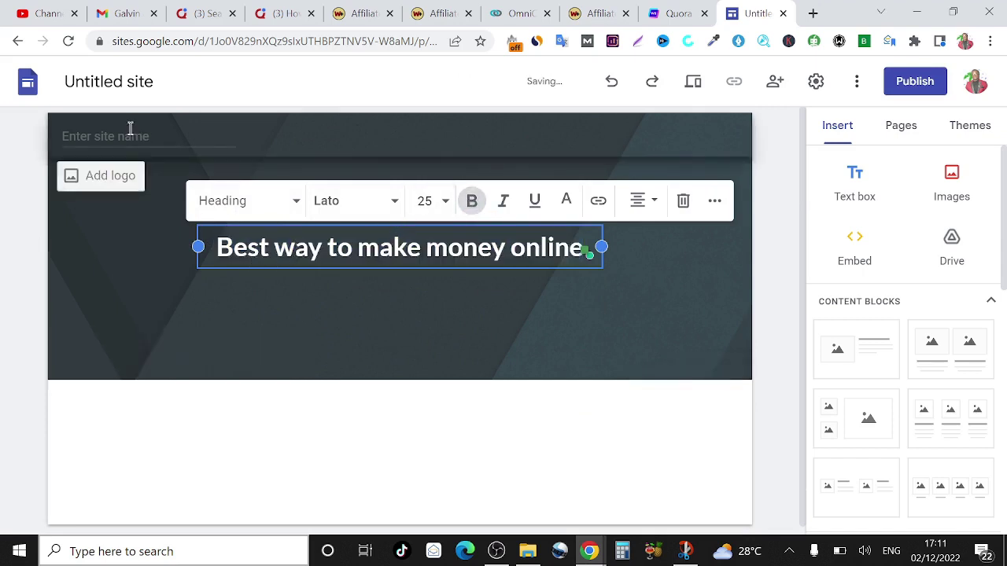
Step: Reuse the page title "Best way to make money online" as the site name and the site document name
triple_click(266, 245)
key("ctrl+c")
left_click(113, 135)
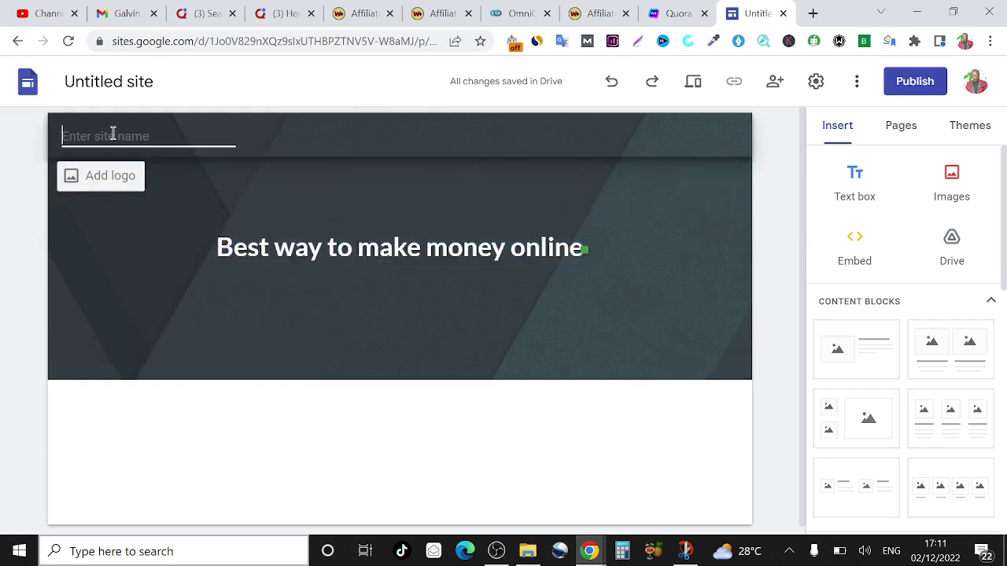
key("ctrl+v")
left_click(131, 82)
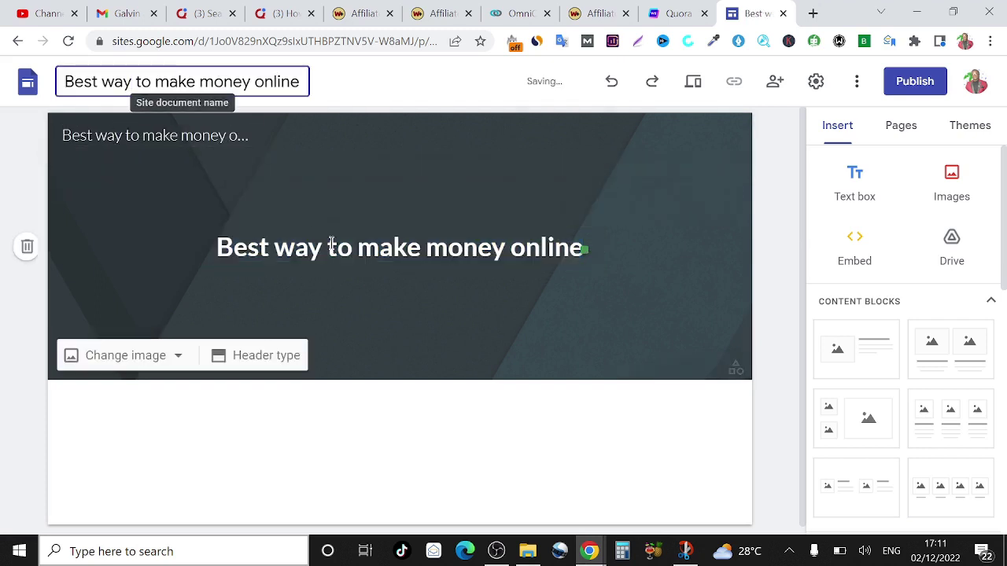
left_click(380, 302)
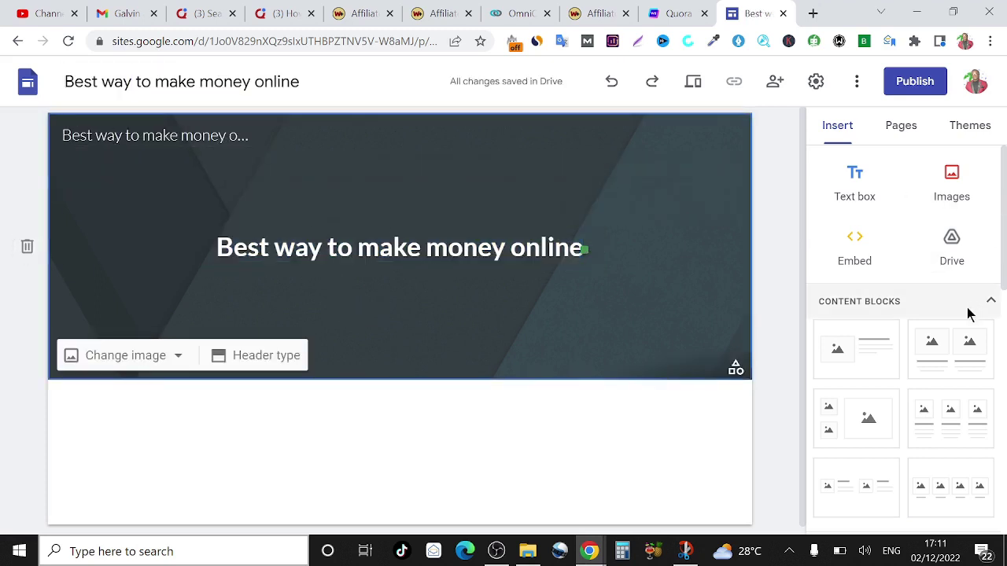
Step: Start inserting a button named ">>> Best way to make money online"
scroll(969, 310, "down", 10)
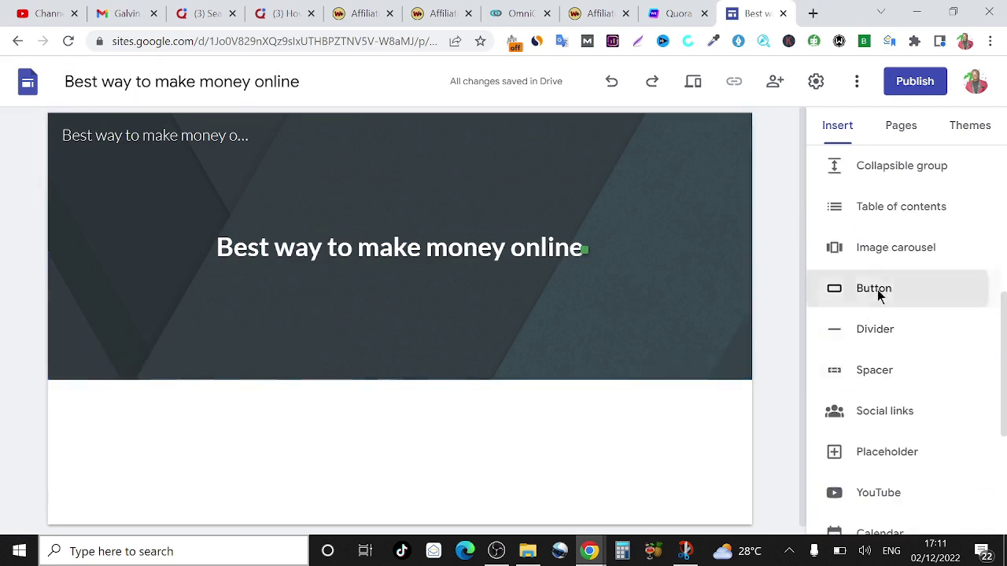
left_click(876, 289)
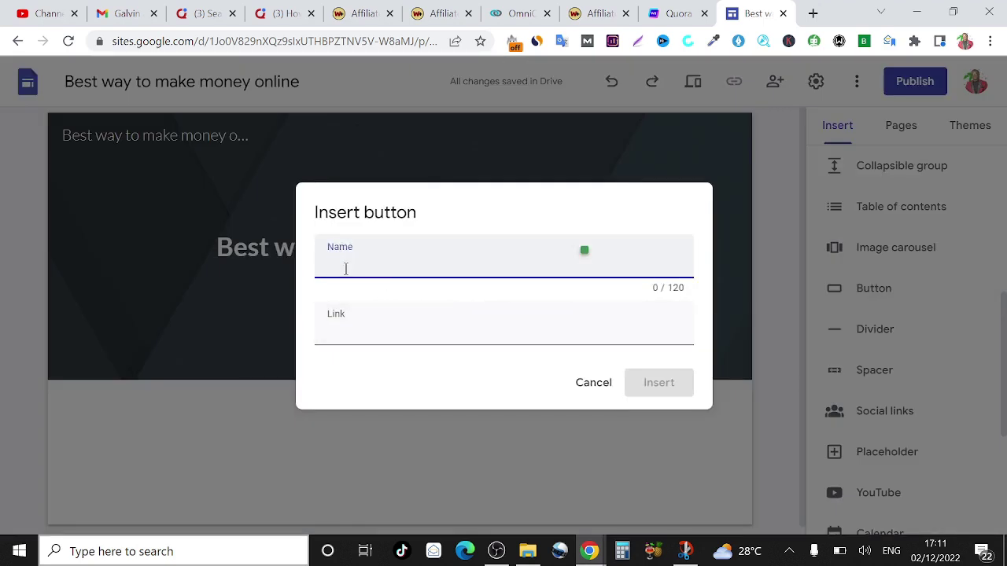
key("ctrl+v")
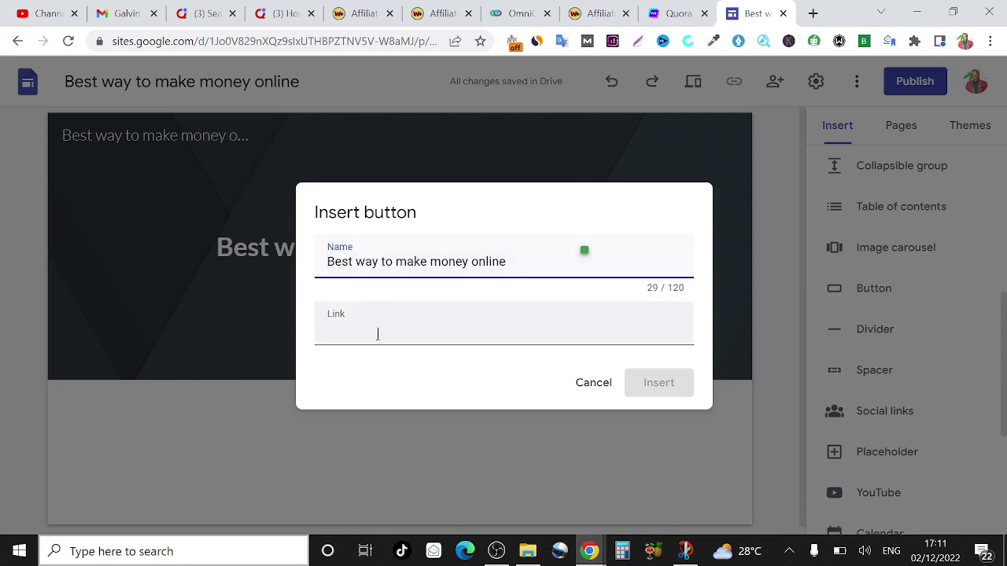
type(">>>")
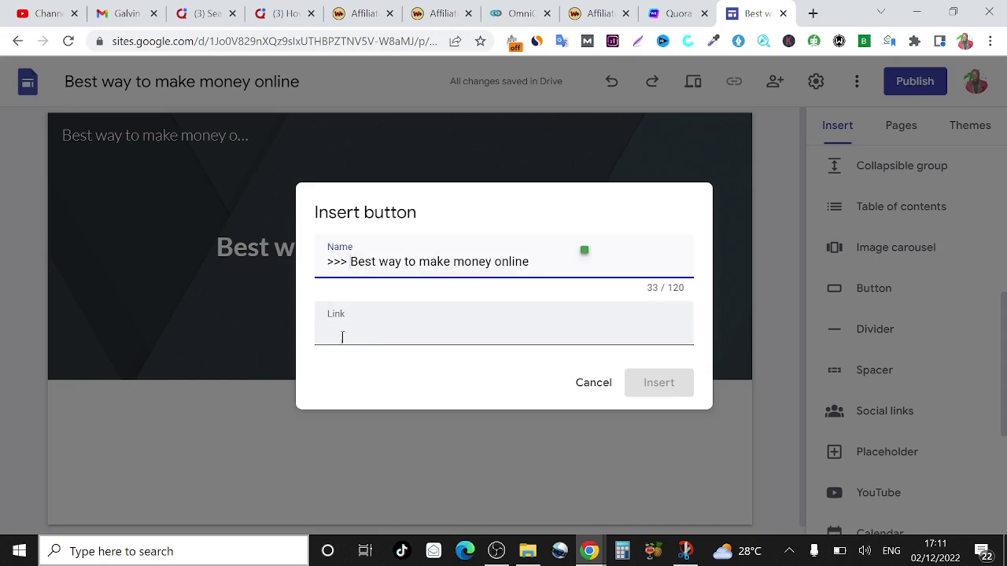
left_click(344, 332)
Step: Insert the button with the OmniCommissions affiliate link copied from WarriorPlus, and widen it across the page's content area
left_click(445, 12)
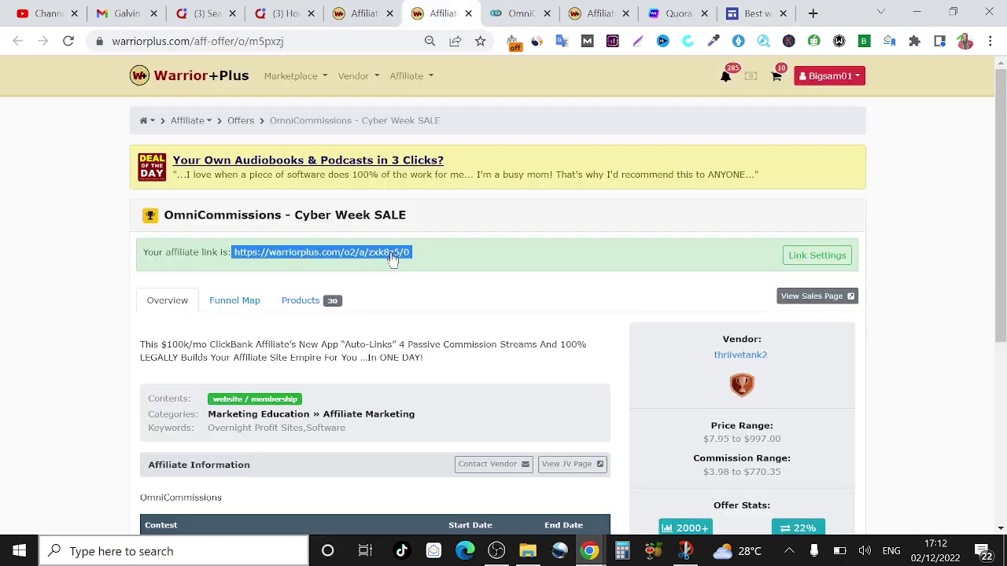
right_click(389, 263)
left_click(428, 288)
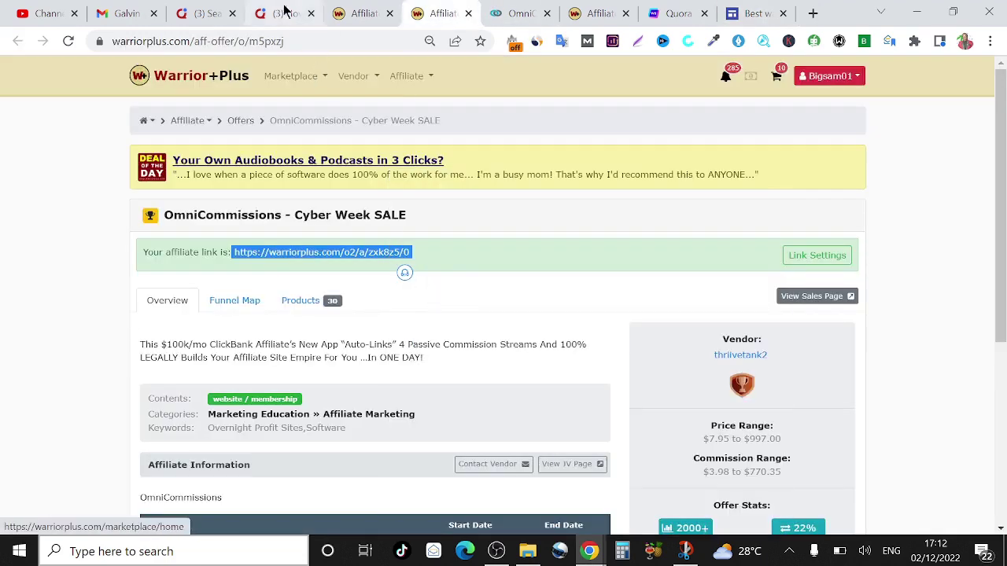
left_click(751, 13)
left_click(410, 316)
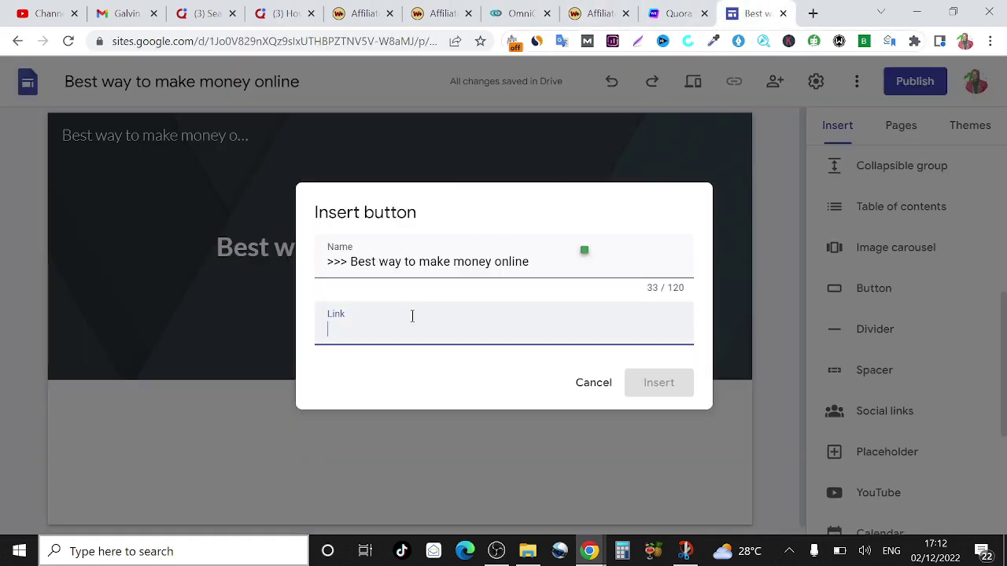
key("ctrl+v")
left_click(660, 387)
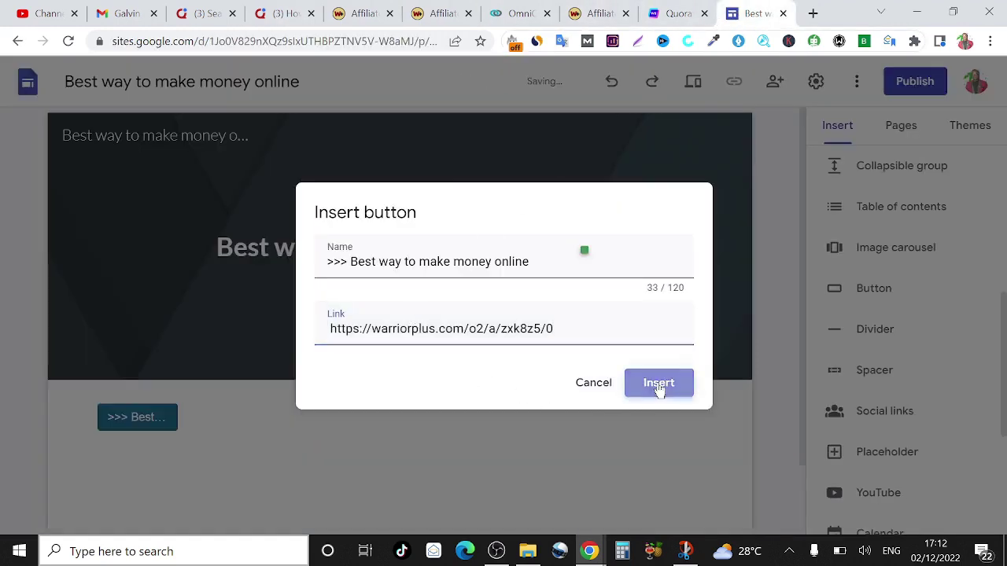
left_click_drag(183, 335, 710, 346)
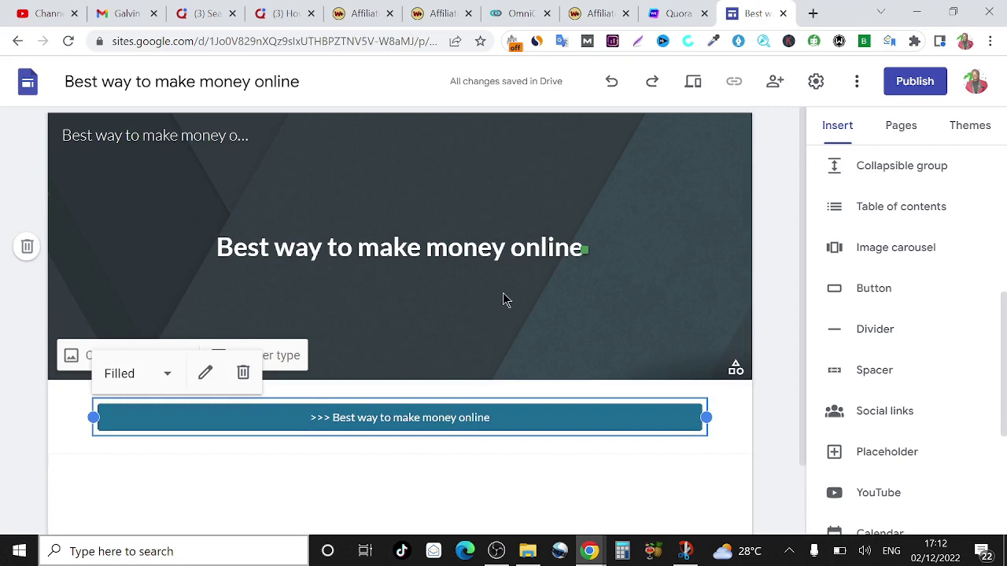
Step: Publish the site to the web under the address "makemoney---online"
left_click(925, 92)
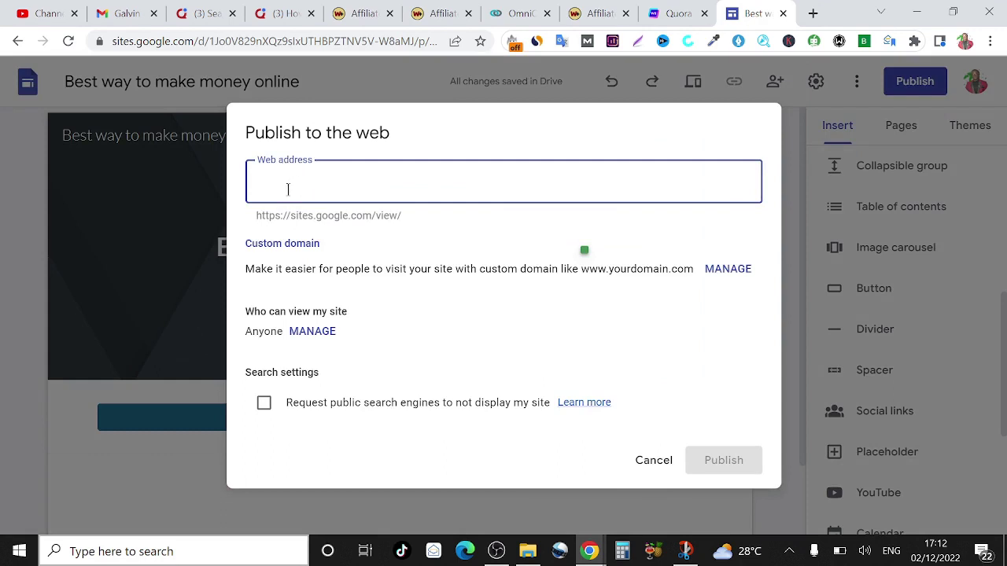
type("makemoneyonline")
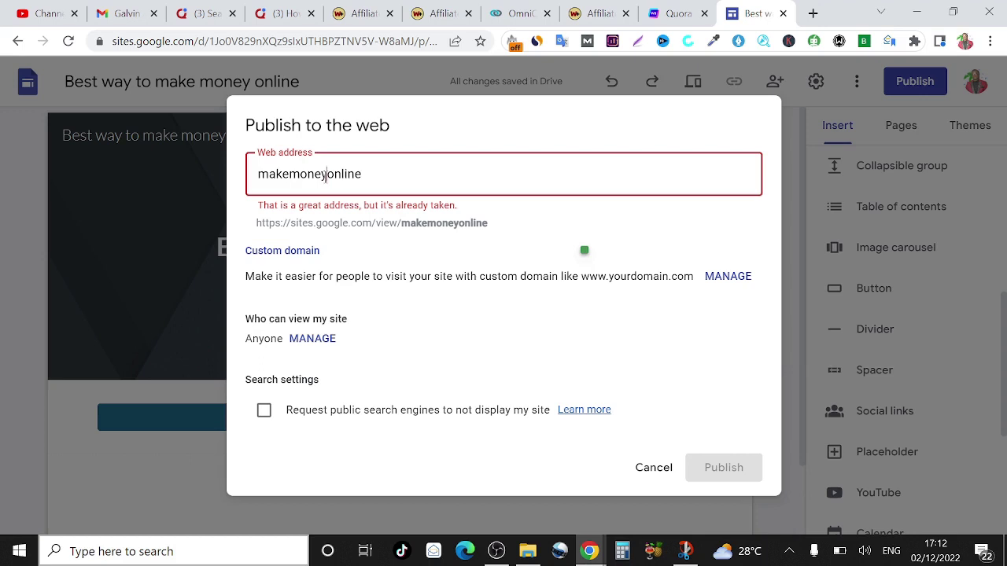
left_click(325, 174)
type("---")
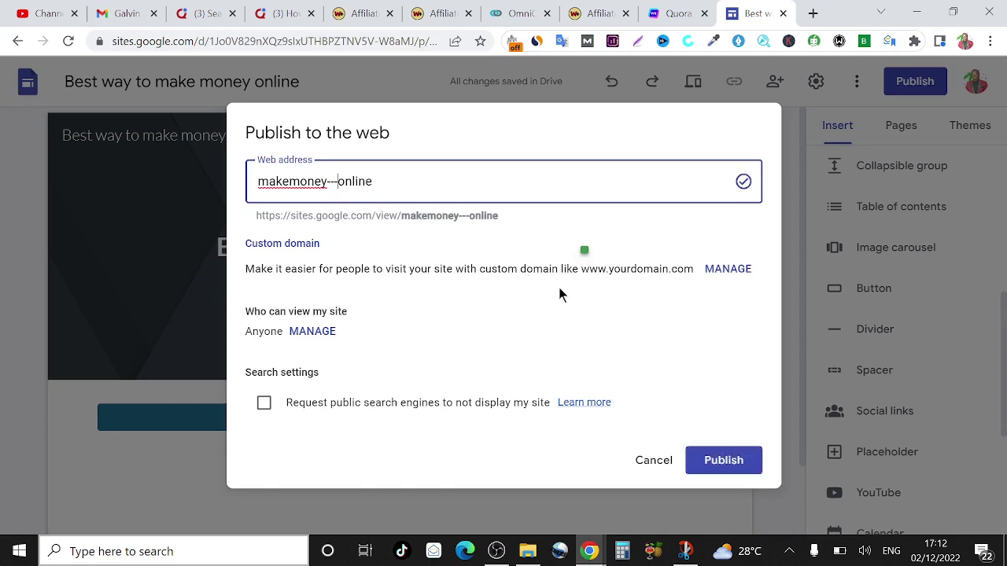
left_click(715, 461)
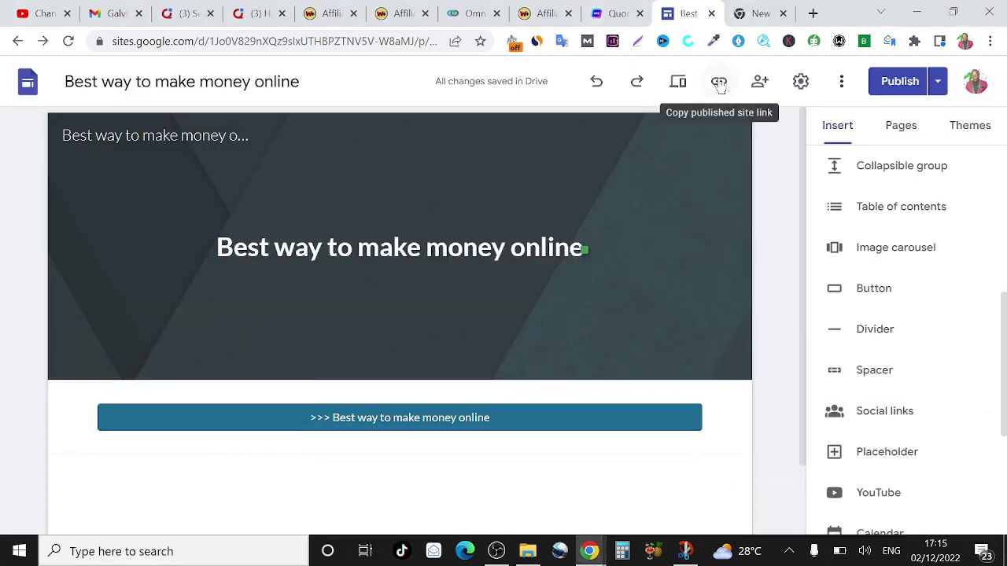
Step: Copy the published link of the Google Sites page and switch back to the Quora answer draft
left_click(719, 82)
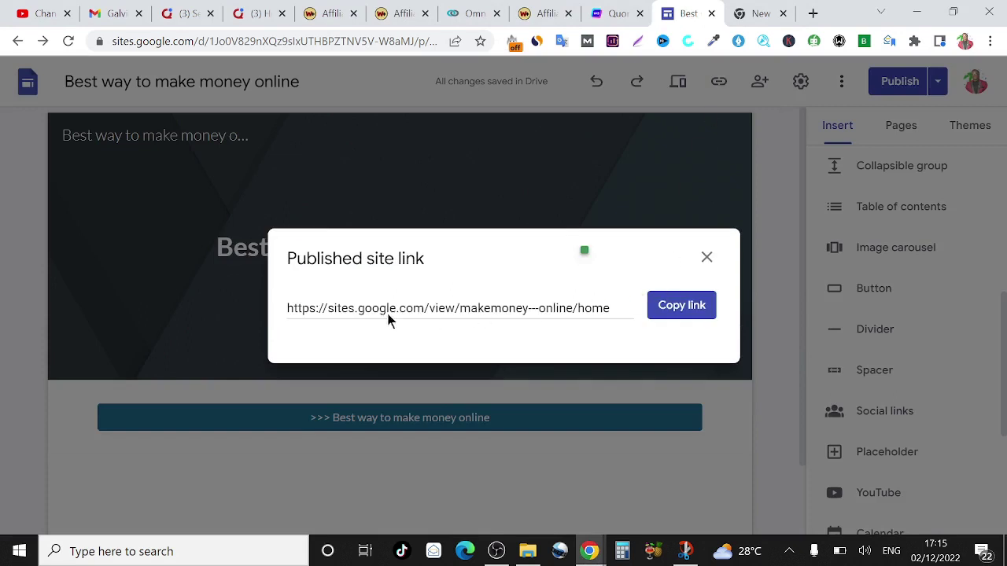
left_click(675, 310)
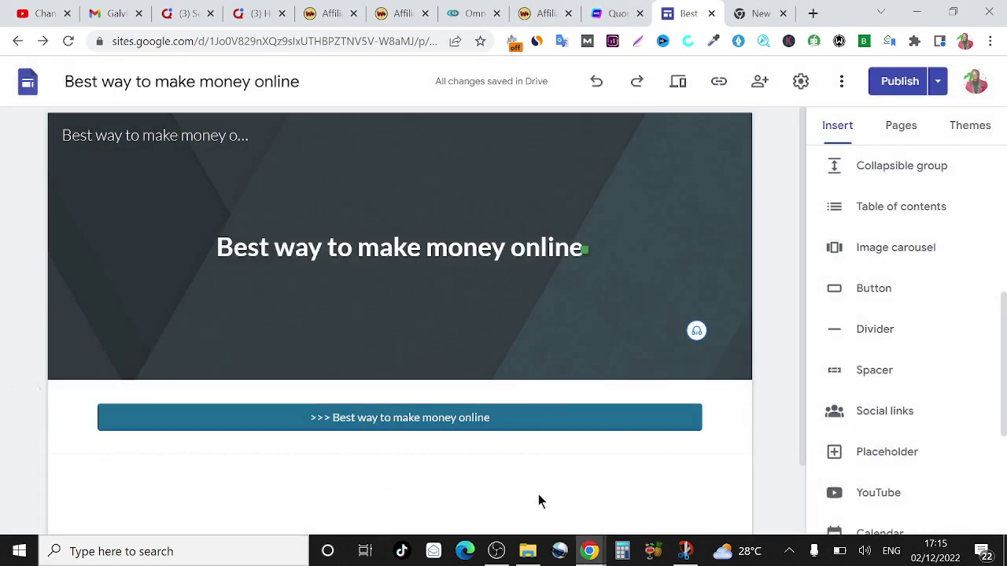
key("ctrl+4")
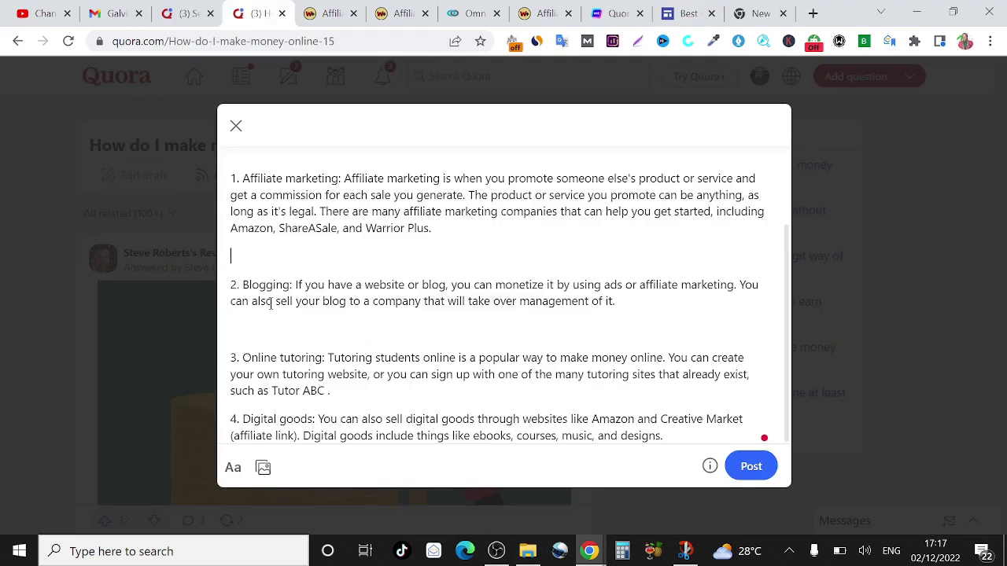
Step: Add the line ">>> Go here for the best way to make money online" below the affiliate marketing paragraph of the answer
type("Go")
key("shift+Home")
key("ctrl+v")
left_click(512, 267)
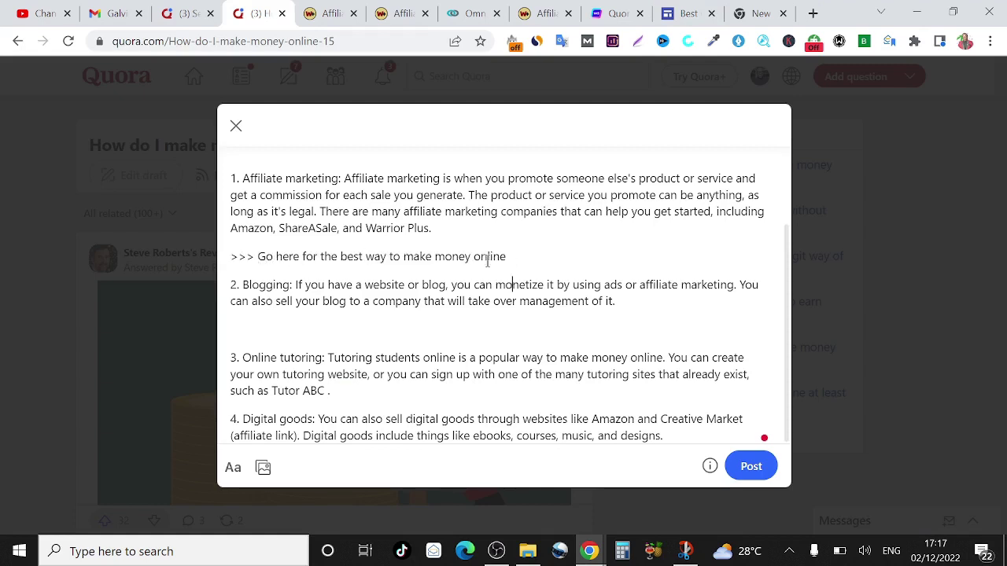
left_click_drag(257, 256, 508, 256)
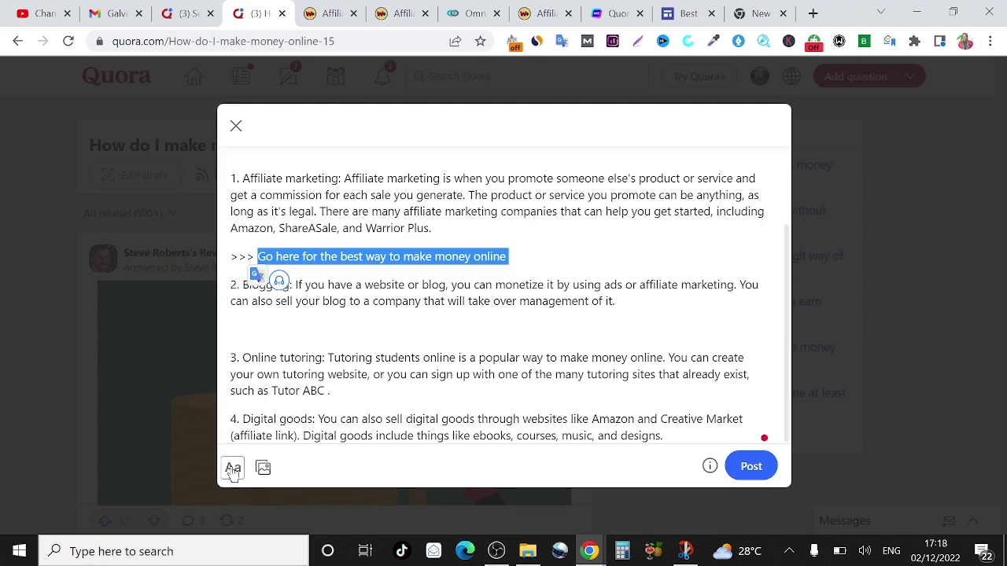
left_click(233, 469)
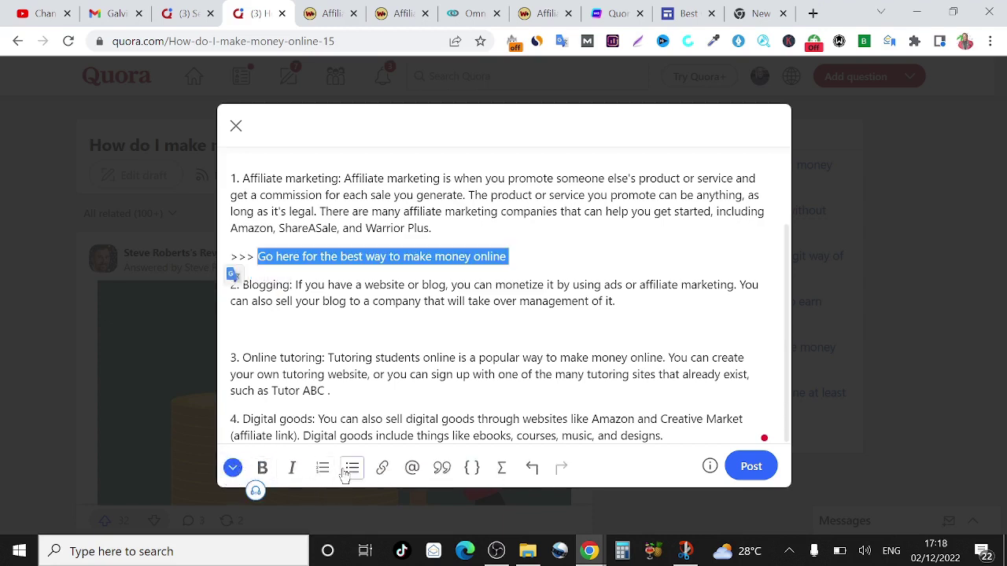
left_click(383, 468)
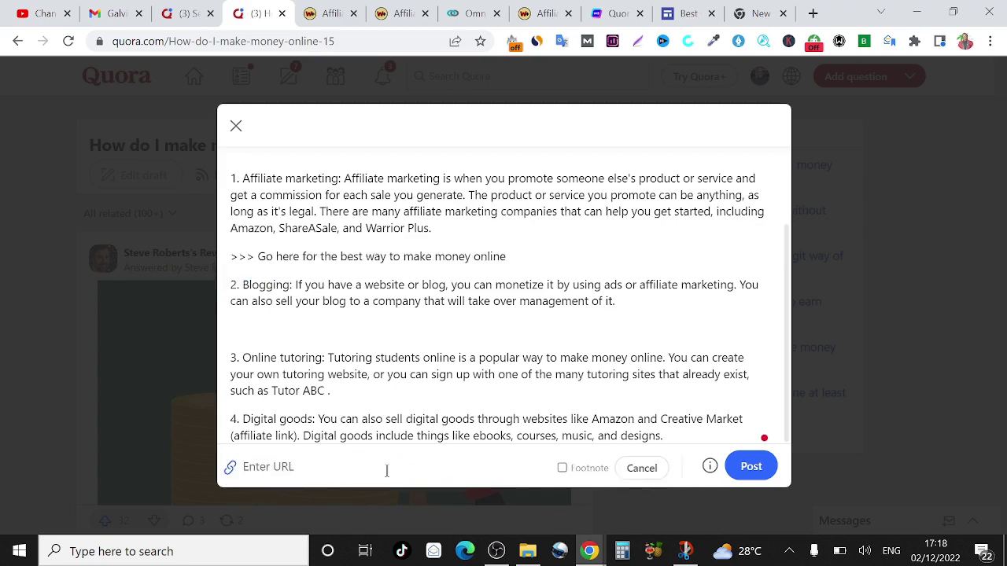
key("ctrl+v")
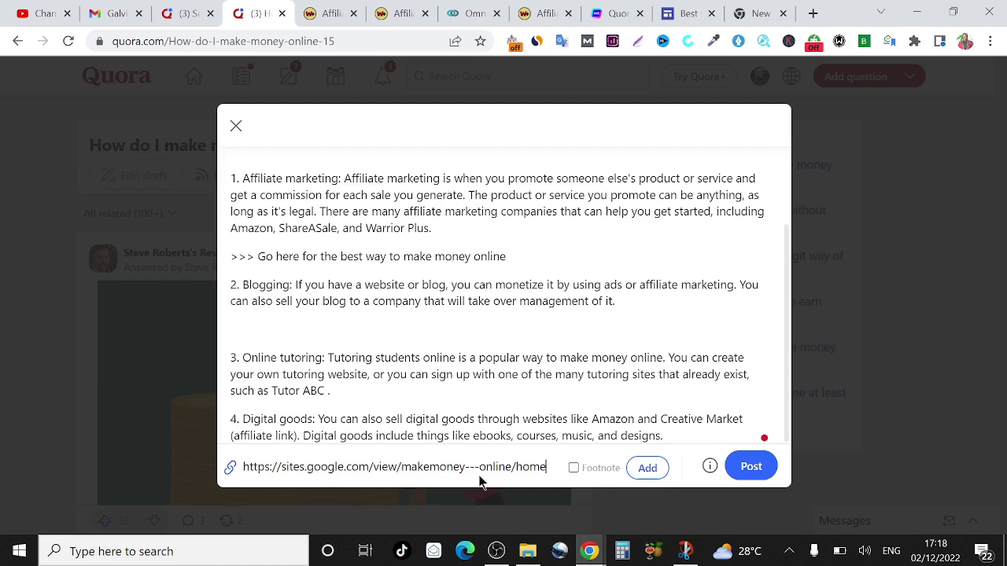
left_click(647, 468)
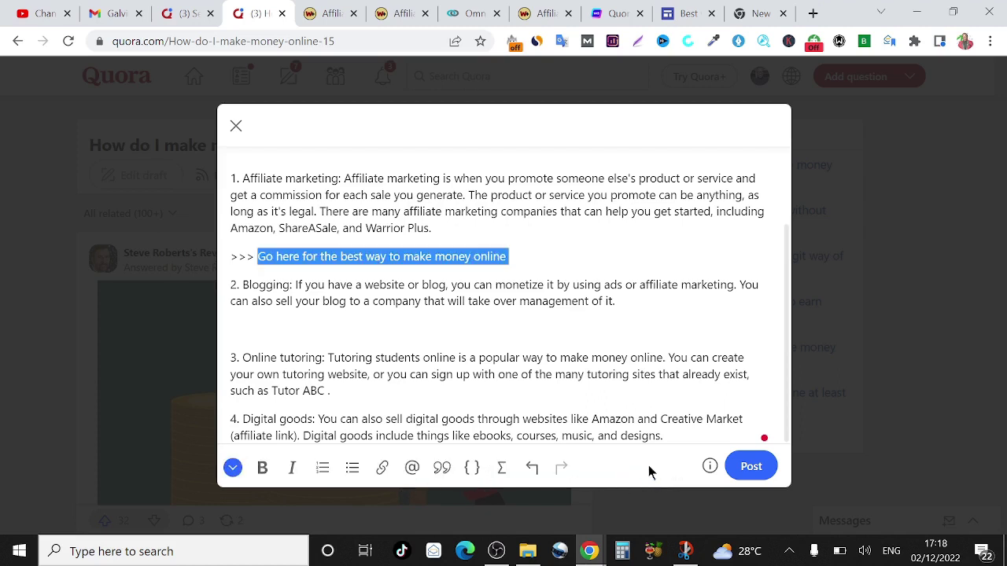
left_click(343, 274)
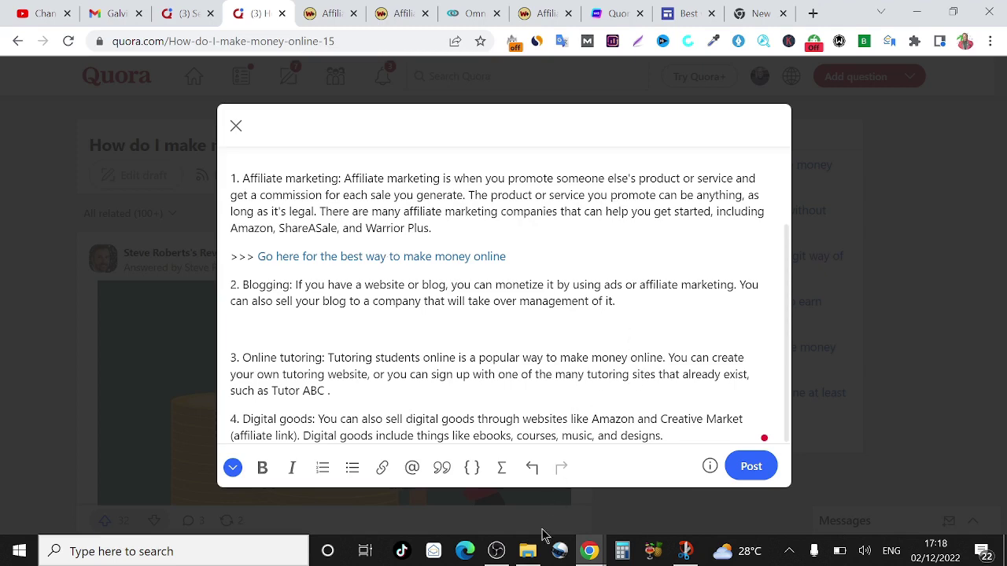
Step: View the published bridge page in the incognito window and return to the Quora answer
mouse_move(589, 551)
left_click(554, 493)
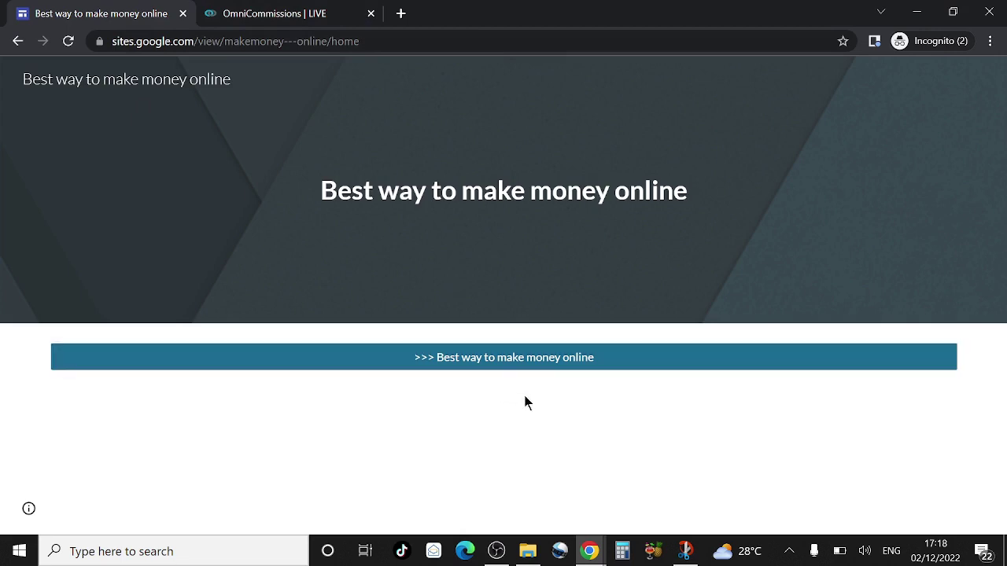
left_click(915, 13)
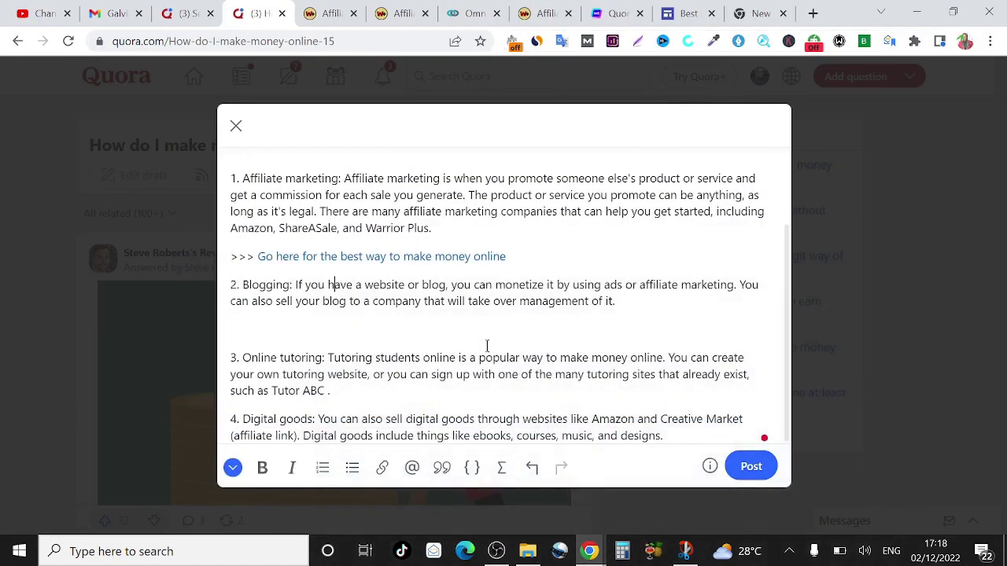
Step: Copy the linked call-to-action line below the online tutoring paragraph and review the whole answer
triple_click(414, 256)
key("ctrl+c")
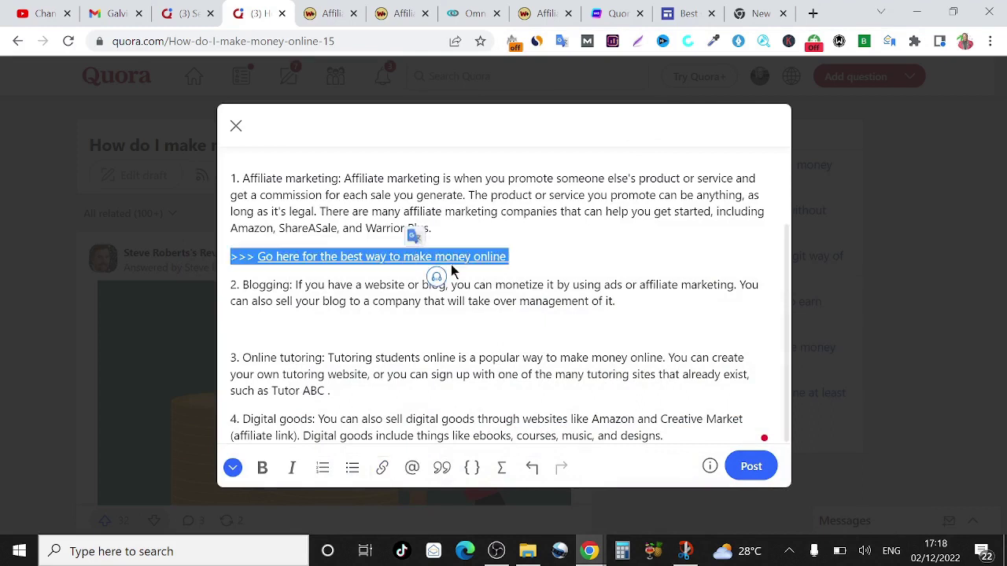
left_click(343, 400)
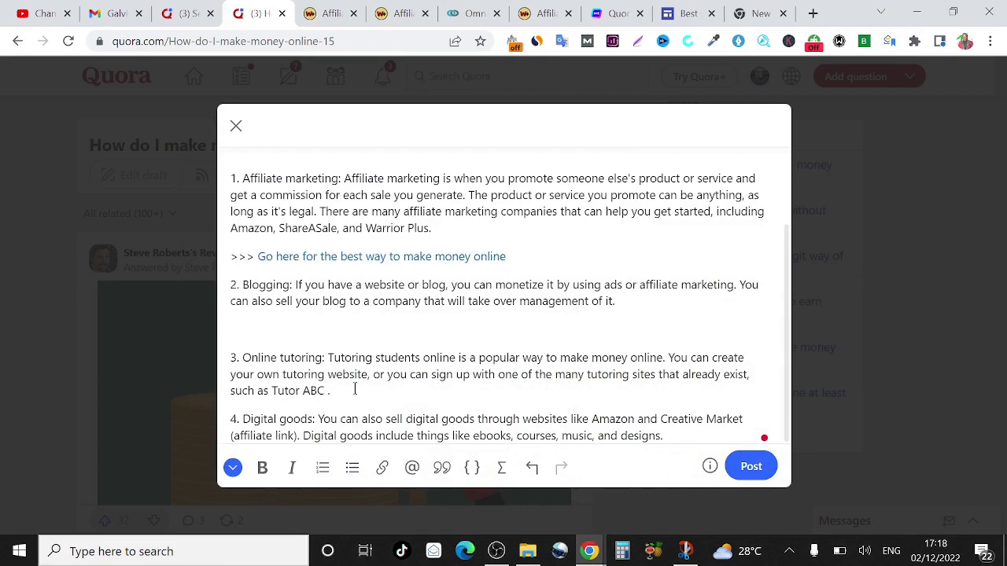
key("Return")
key("ctrl+v")
scroll(362, 346, "up", 3)
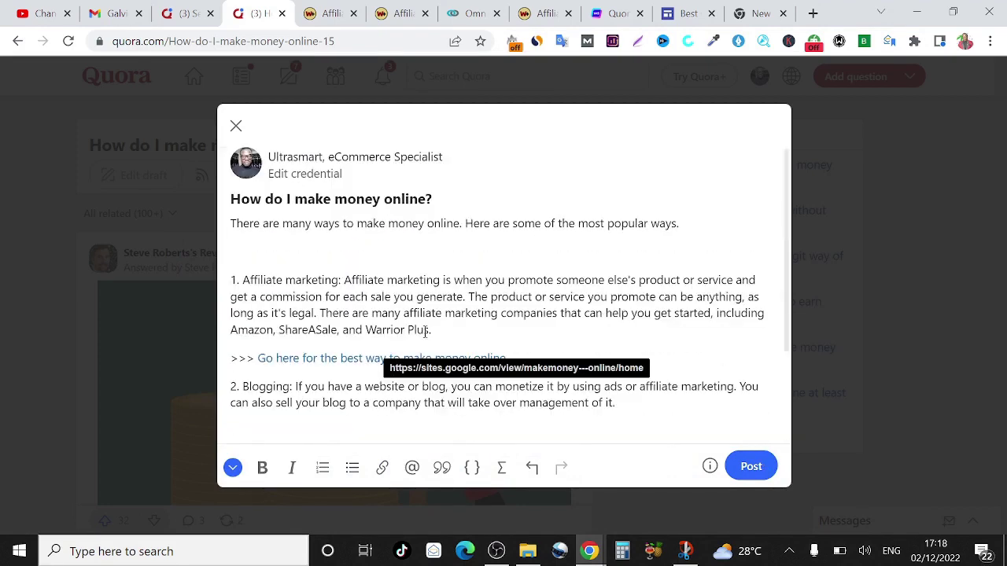
scroll(395, 268, "down", 3)
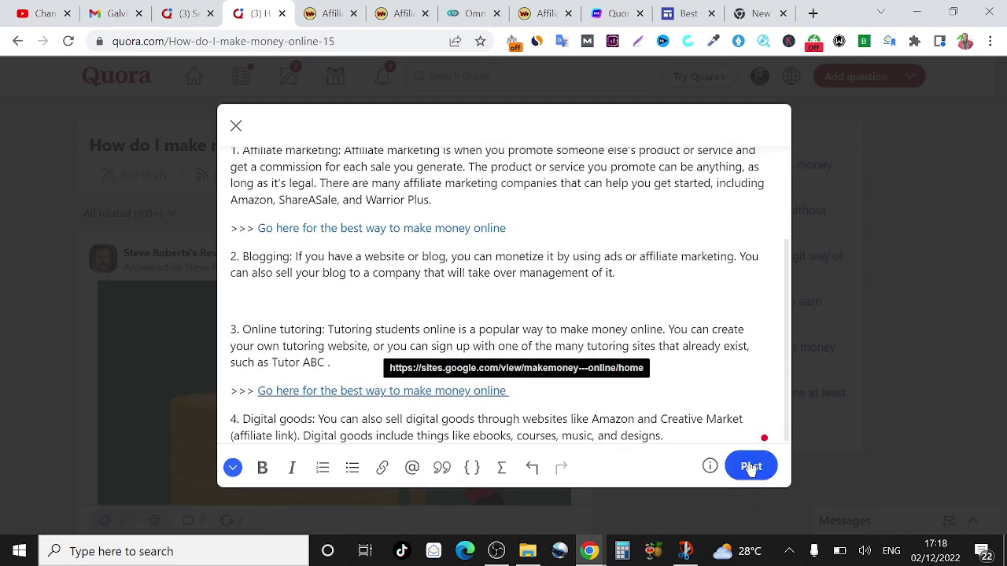
scroll(631, 315, "up", 3)
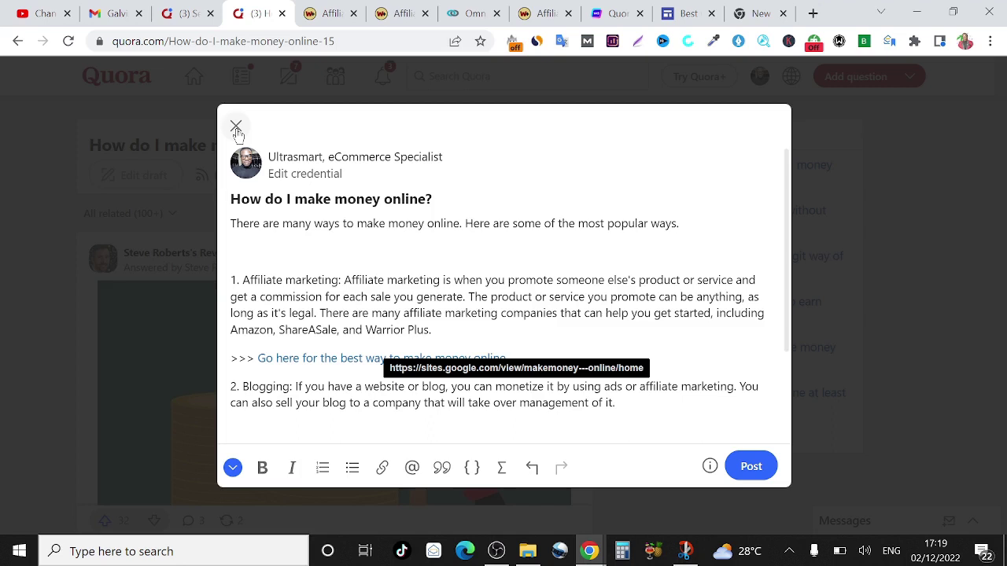
scroll(409, 307, "down", 1)
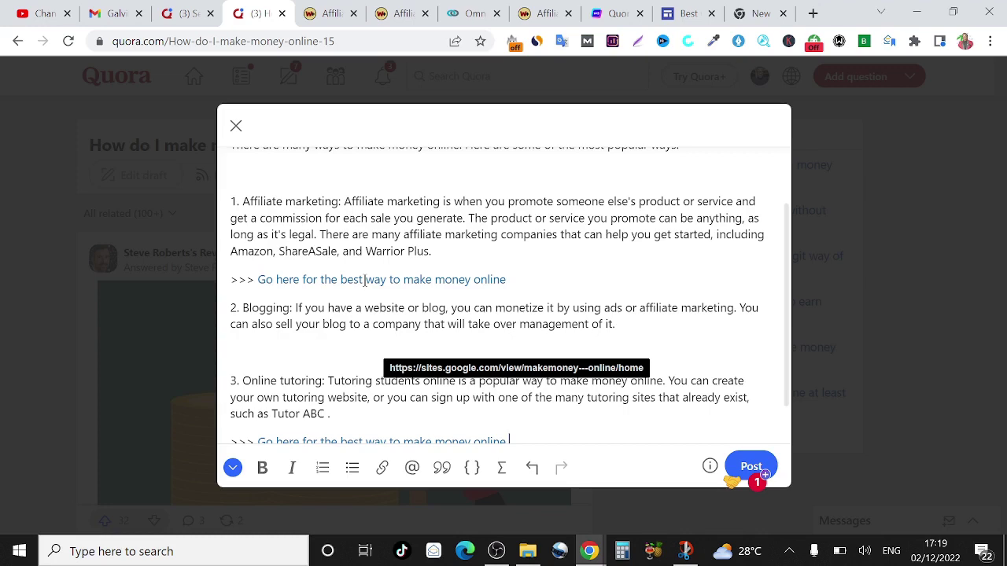
Step: Look through the WarriorPlus affiliate offers and the PayPal payment e-mail in Gmail, returning to the Quora answer
left_click(399, 12)
left_click(340, 9)
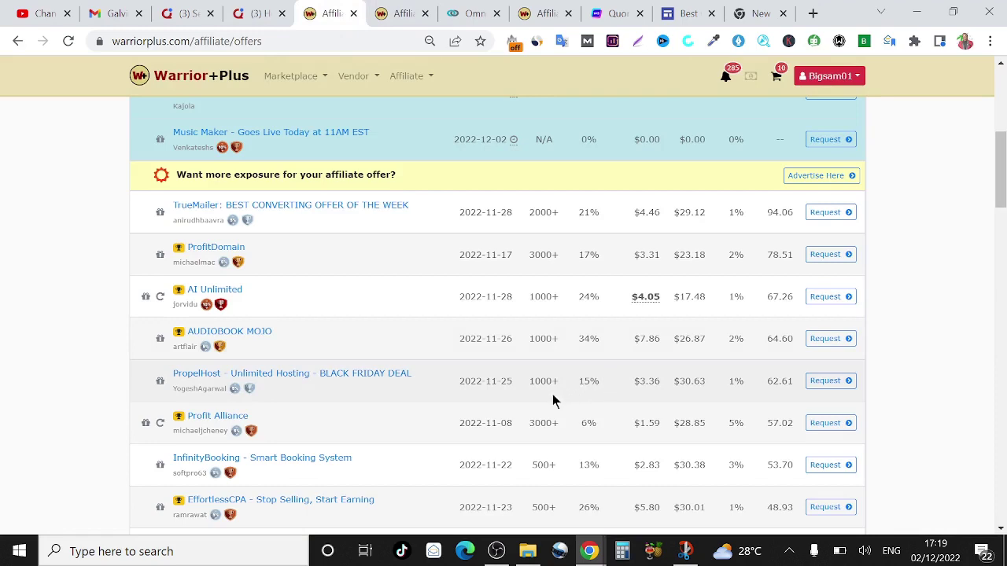
scroll(563, 400, "down", 5)
scroll(526, 267, "down", 1)
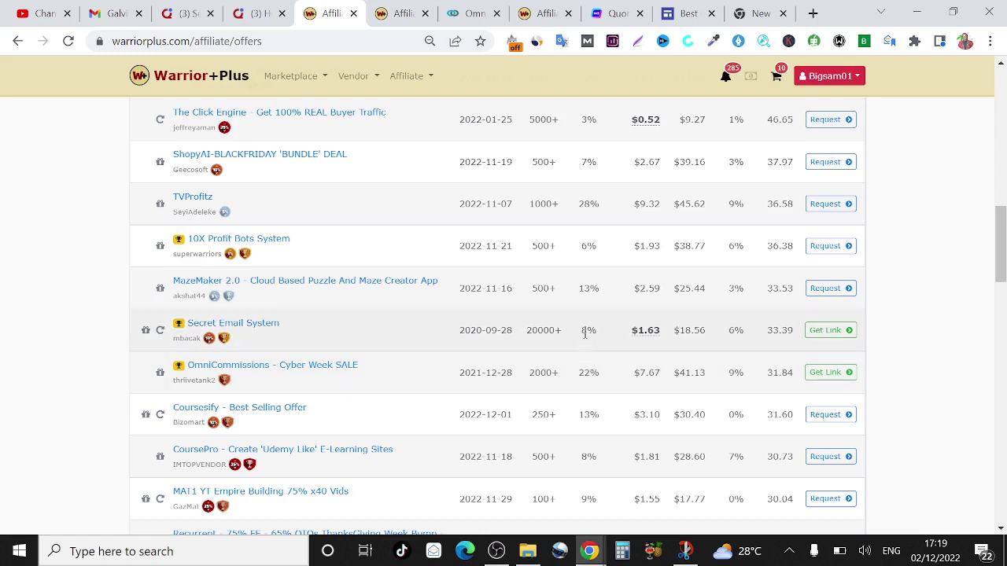
left_click(256, 11)
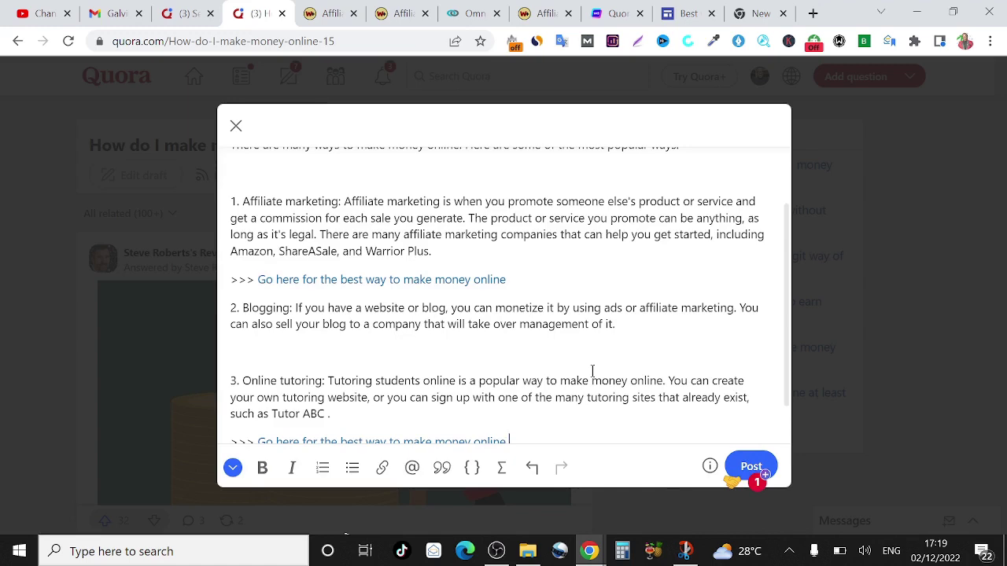
left_click(115, 14)
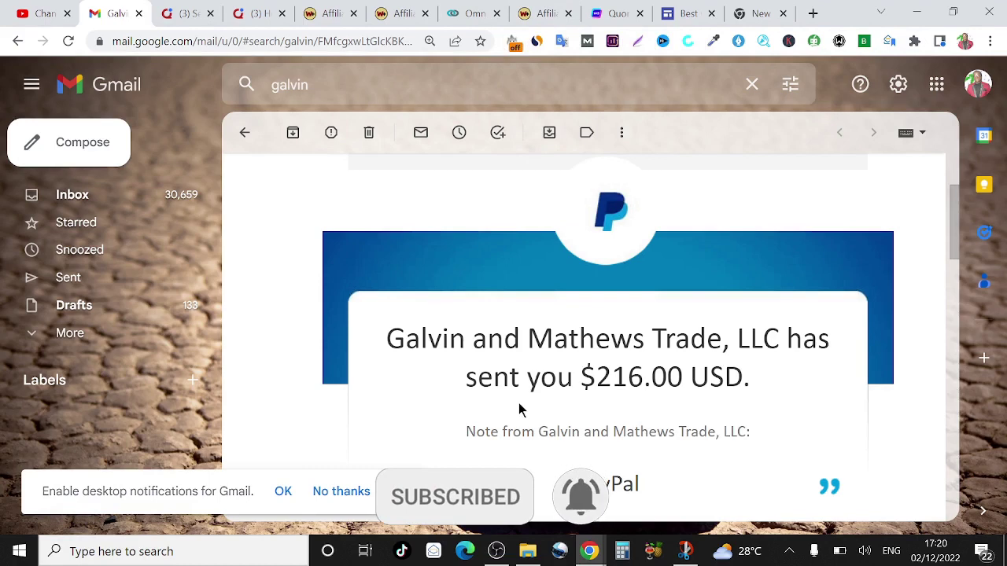
left_click(253, 14)
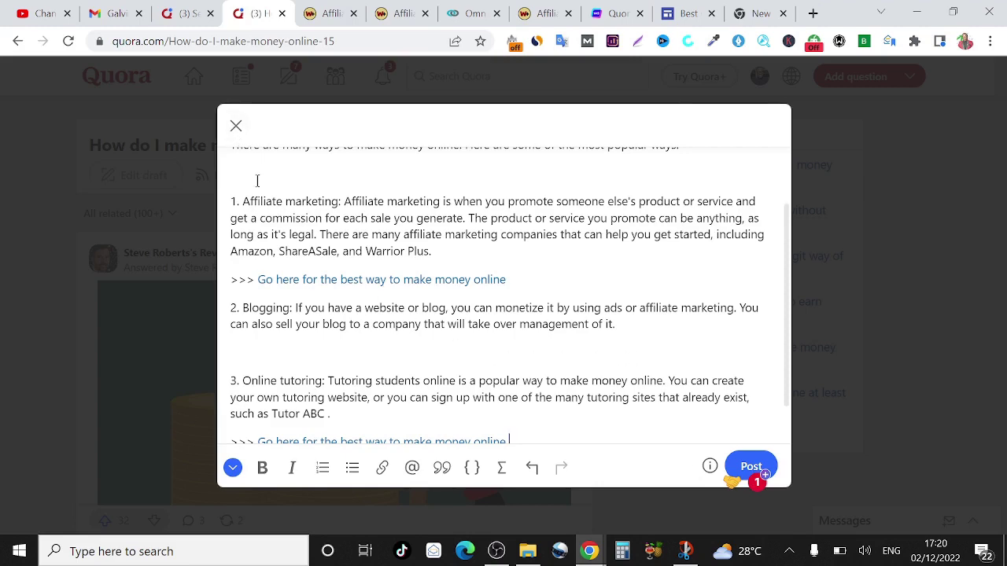
Step: Close the answer draft, go back to the question "What's the easiest way to make money online?" and start a Quora search
left_click(236, 127)
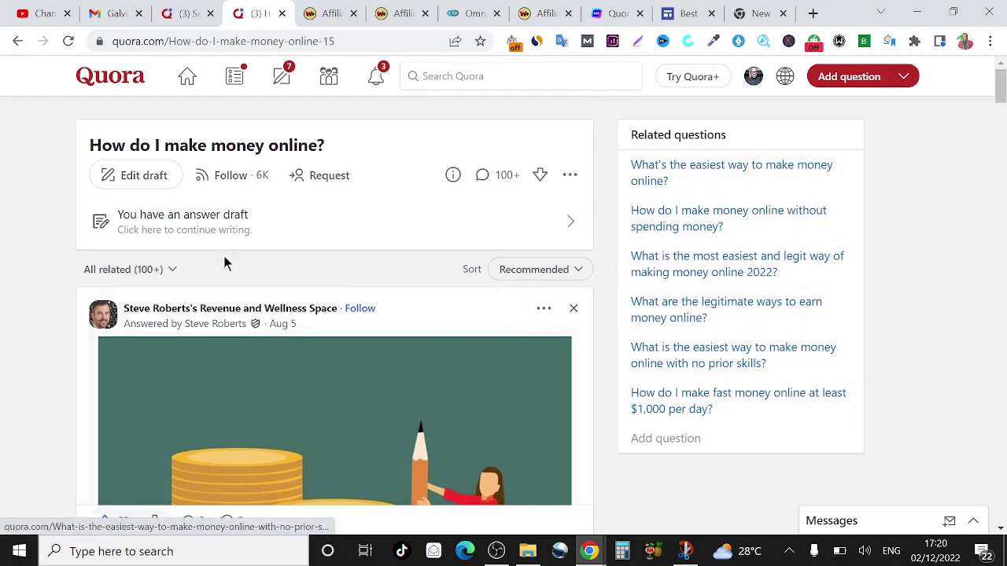
left_click(18, 41)
left_click(438, 76)
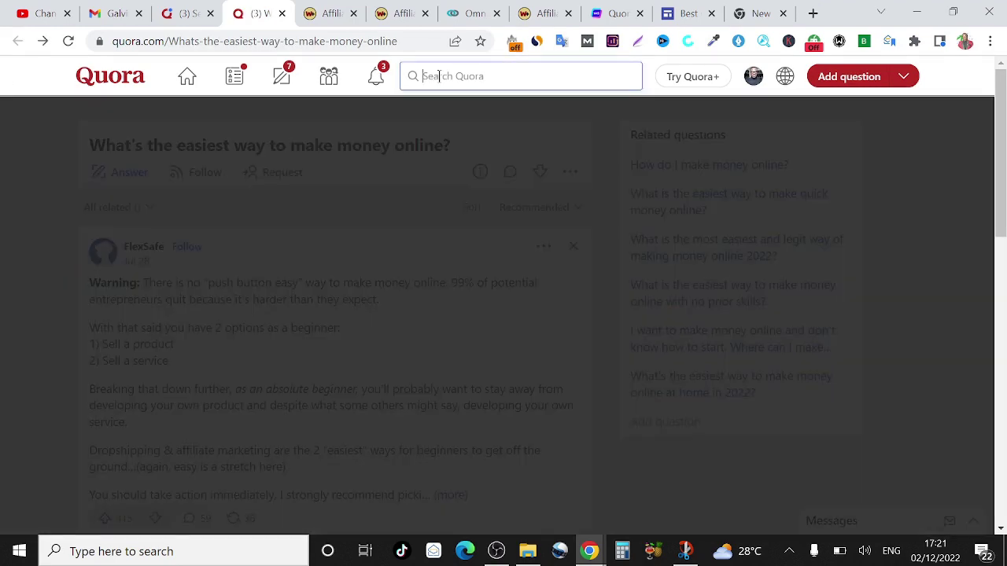